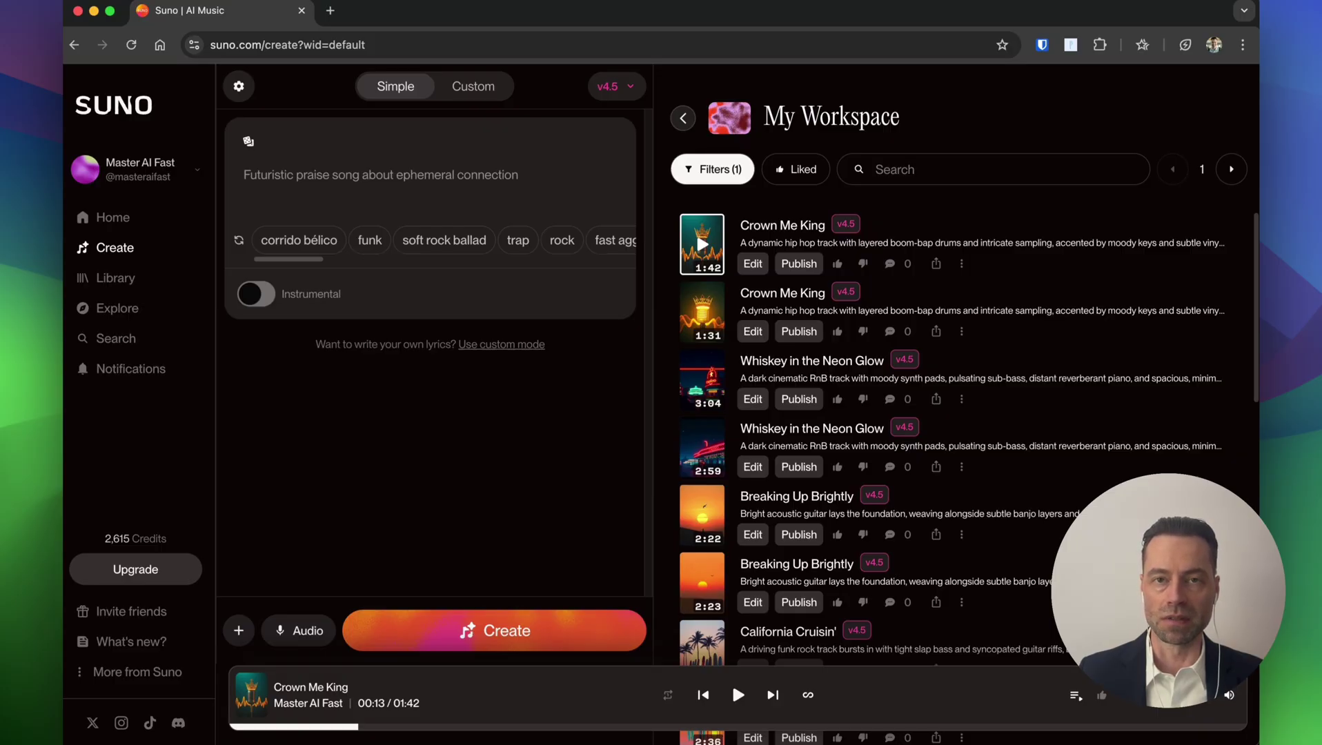
# Enter "Light hip-hop song about a laptop nomad" as the song description
pyautogui.write('Light hip-hop song about a laptop nomad')
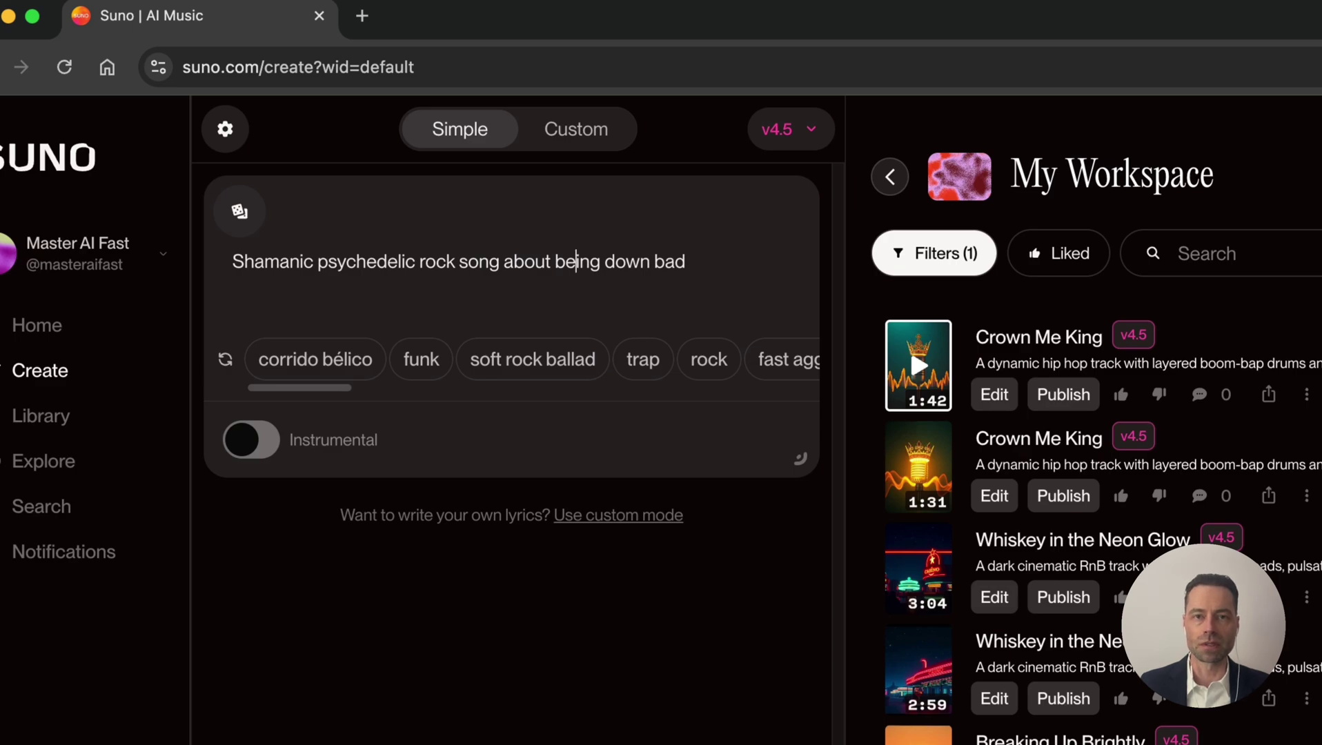
# View the lyrics model choices in the settings, and try the Instrumental option on and off
pyautogui.click(225, 129)
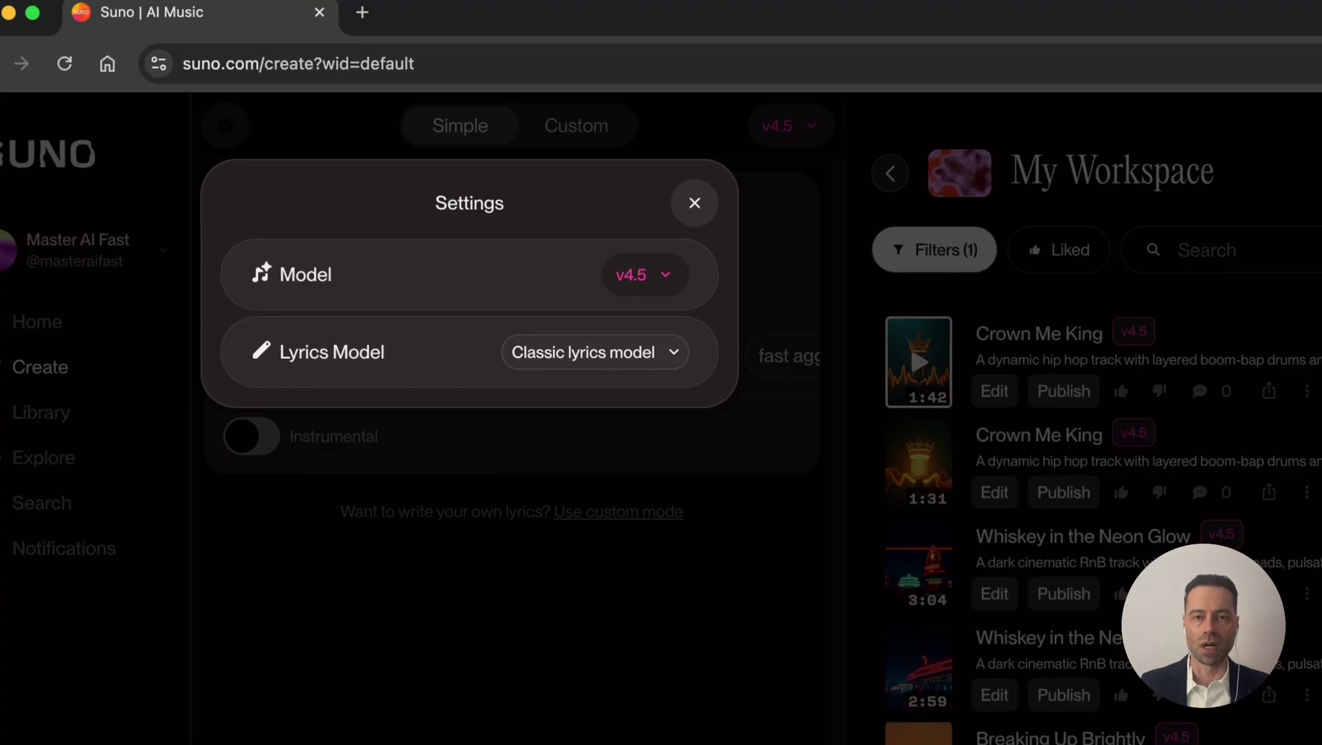
pyautogui.click(593, 352)
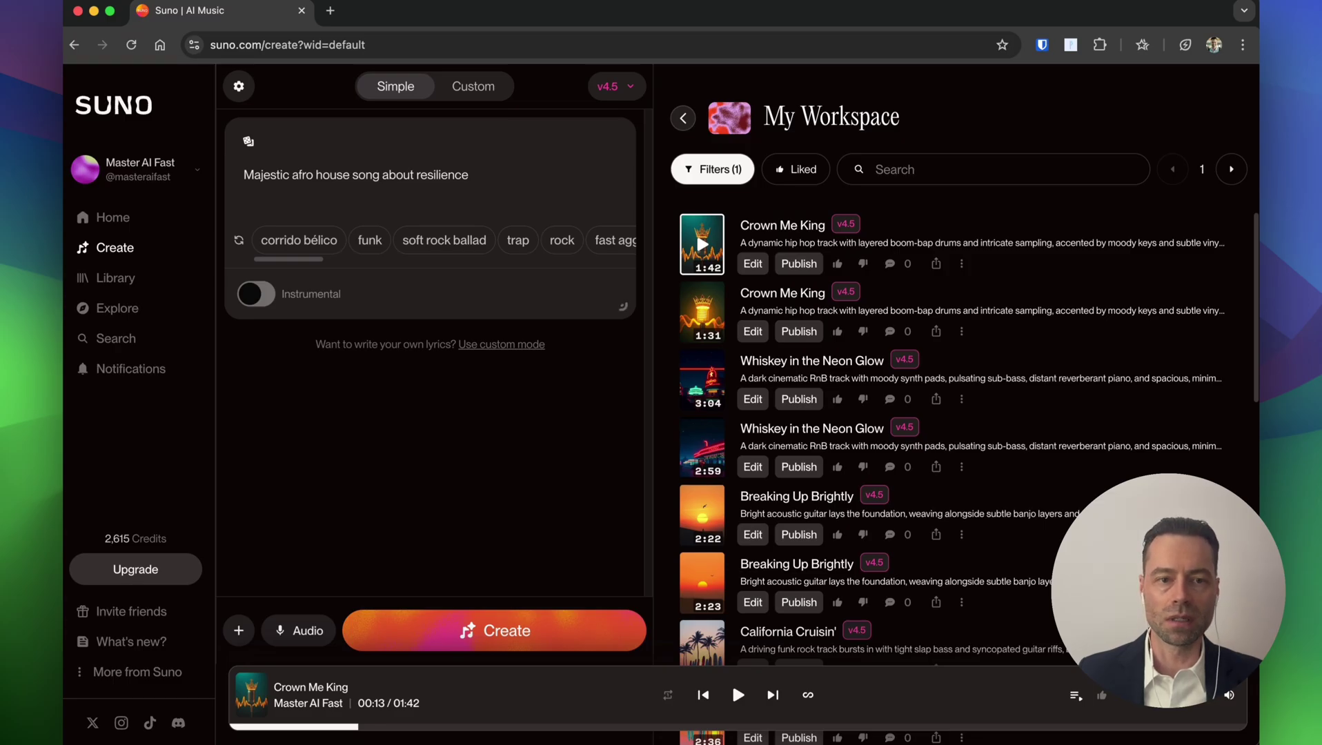
pyautogui.click(256, 293)
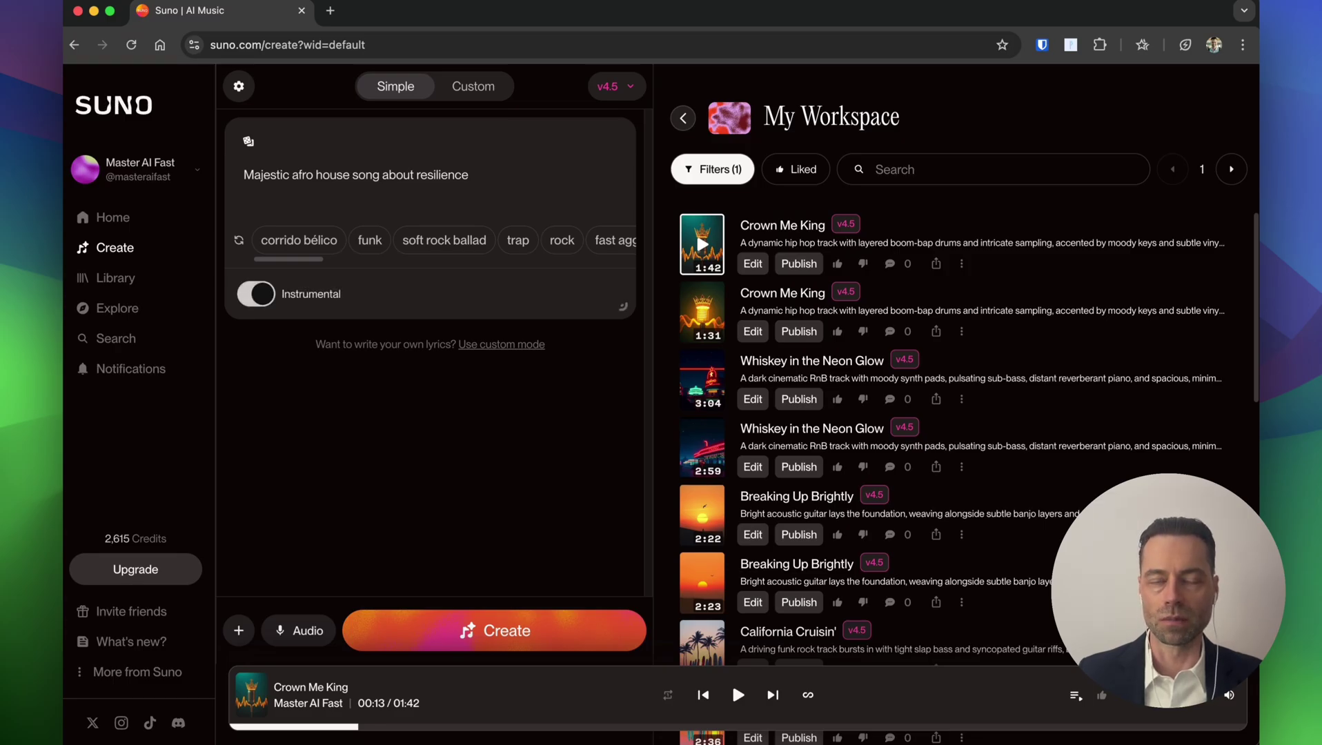
pyautogui.click(256, 293)
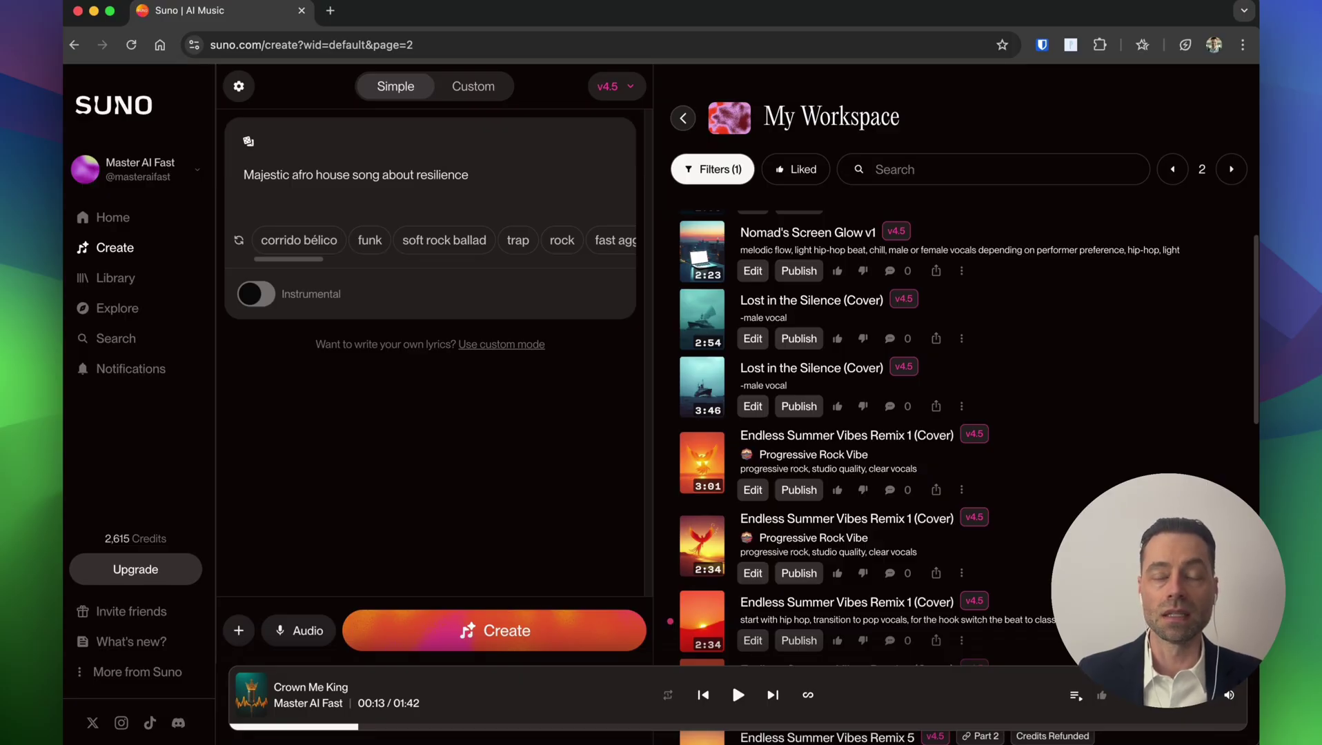
# Play the track Nomad's Screen Glow v1 from the workspace, adjust the volume, and pause playback
pyautogui.click(700, 253)
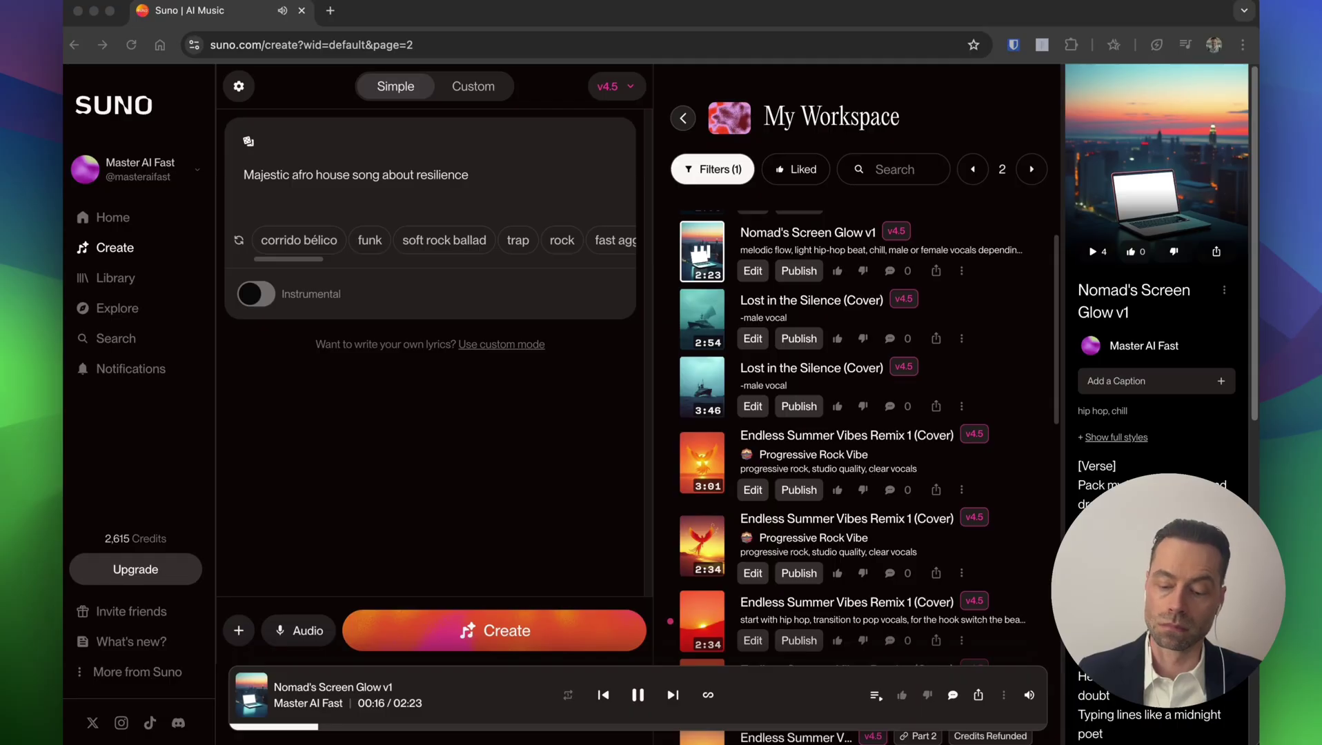
pyautogui.press('XF86AudioLowerVolume')
pyautogui.press('XF86AudioRaiseVolume')
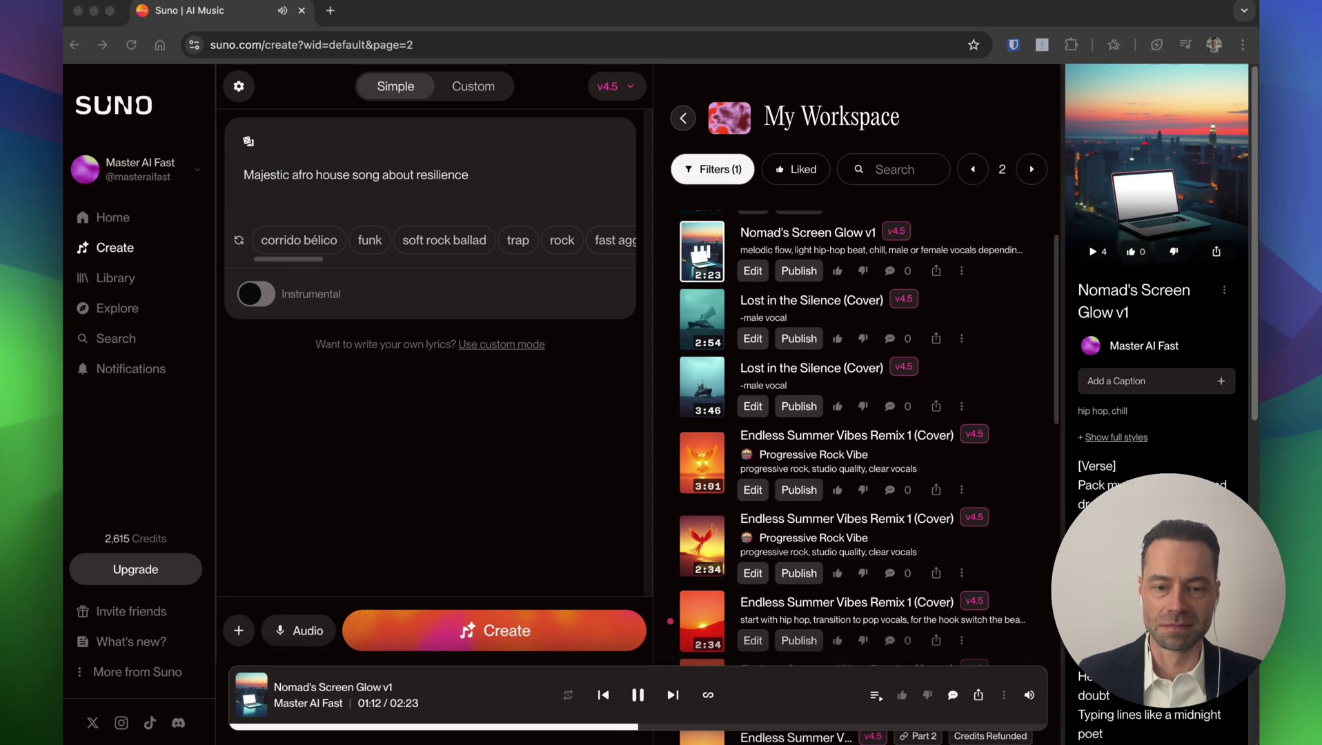
pyautogui.click(636, 694)
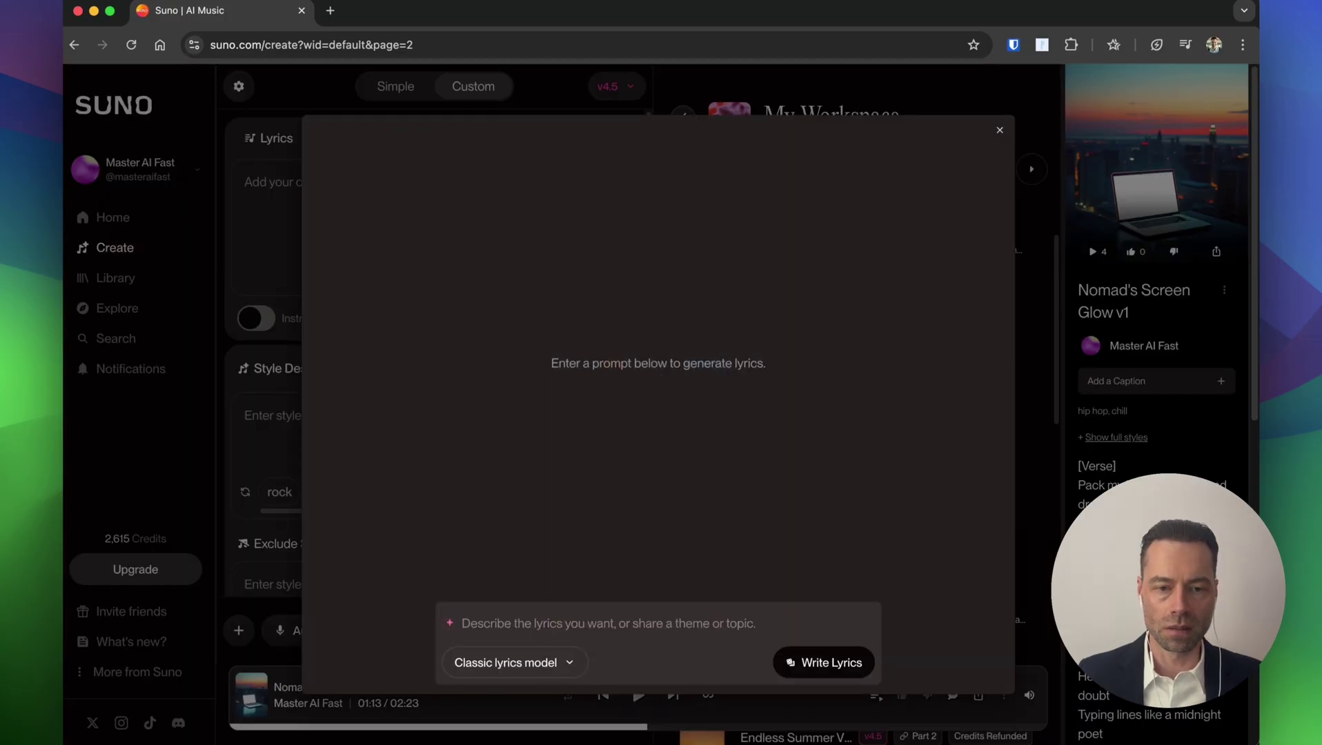
# Generate lyrics for "Majestic afro house song about resilience" with the Classic lyrics model and choose the Unbreakable Spirit version
pyautogui.write('Majestic afro house song about resilience')
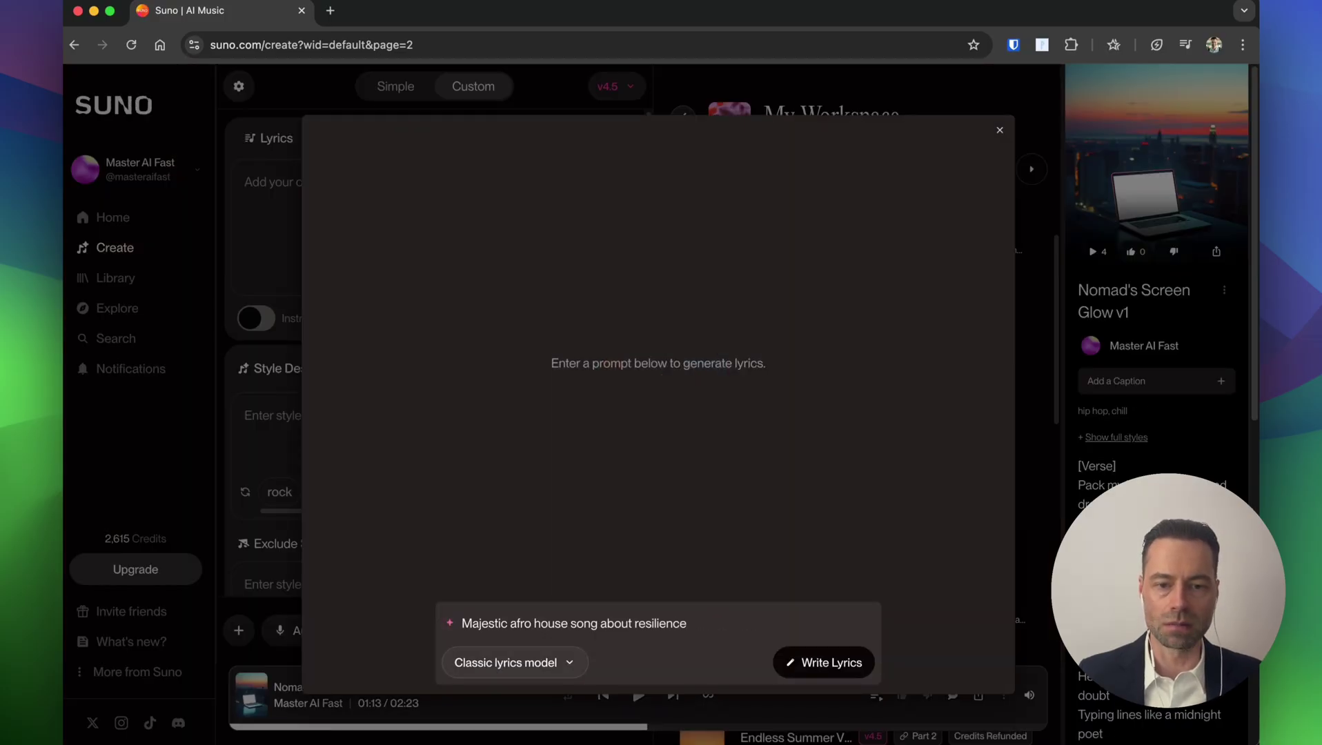
pyautogui.click(506, 662)
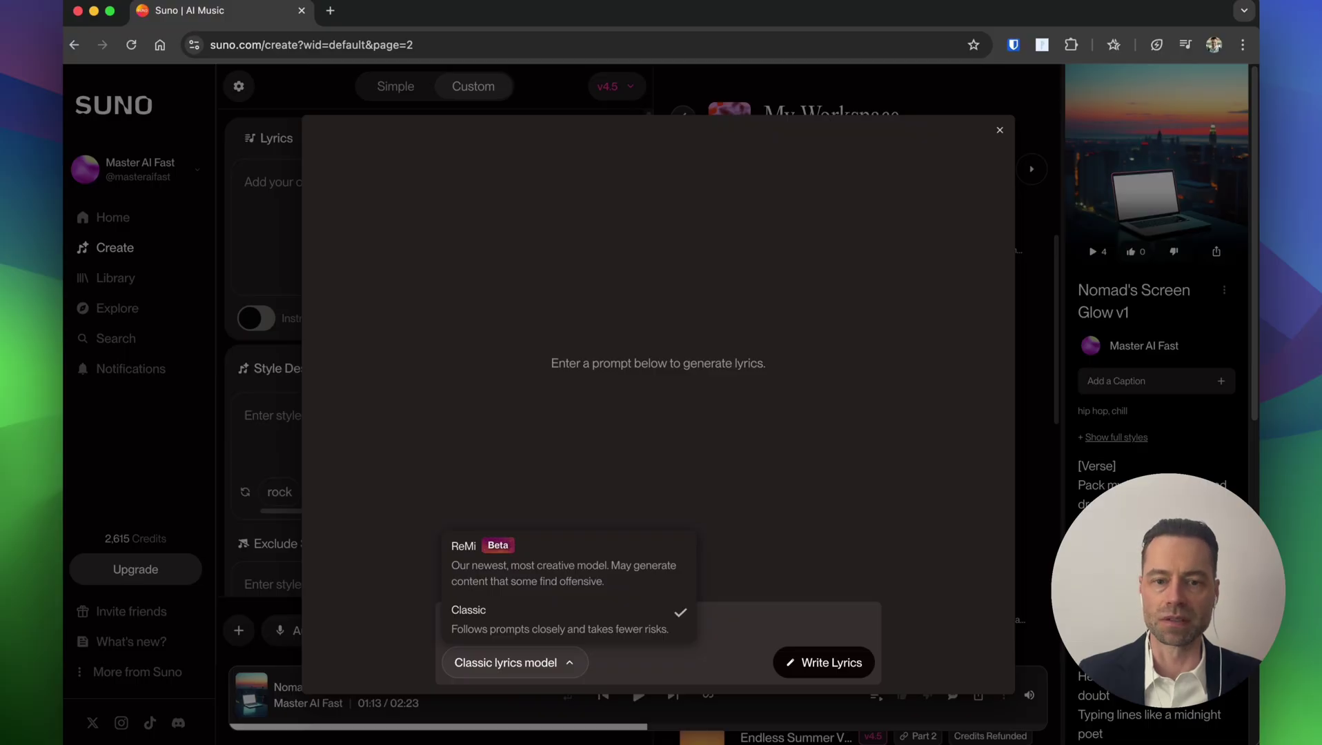
pyautogui.press('Escape')
pyautogui.press('Return')
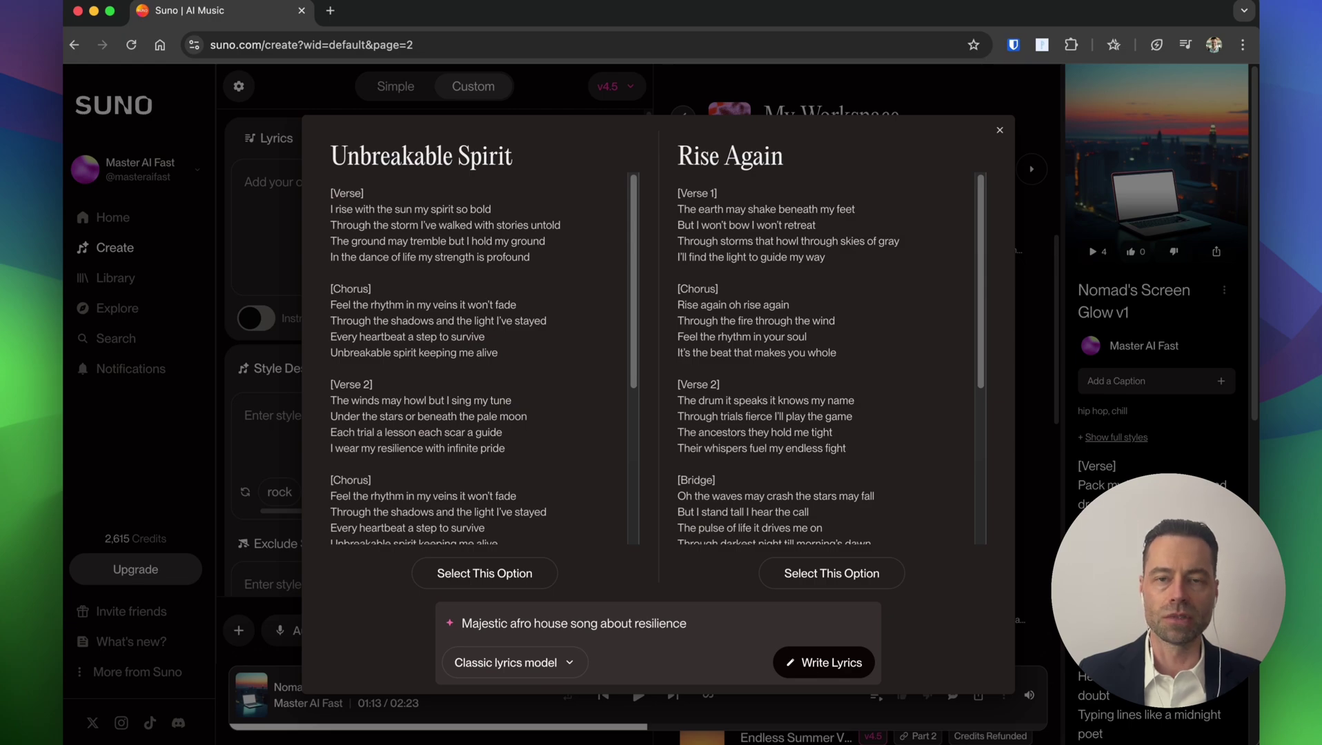
pyautogui.click(484, 574)
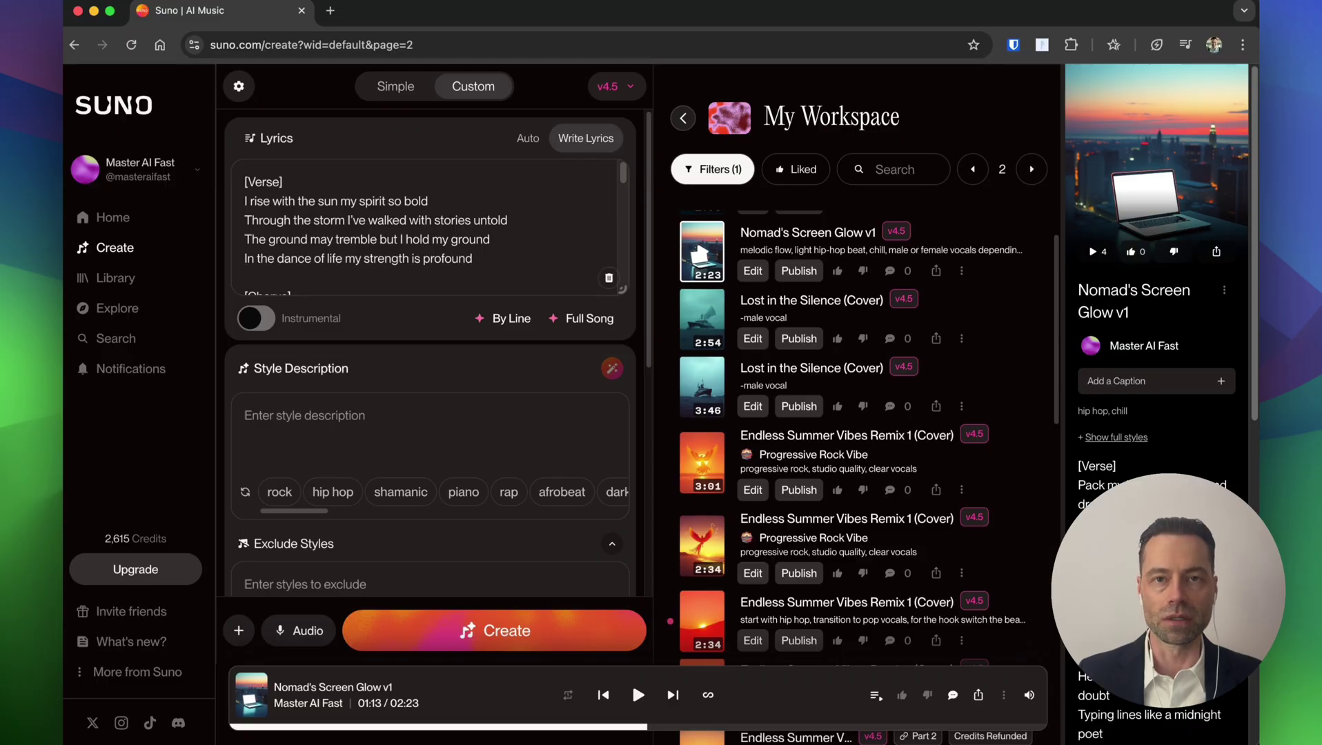
# Open the Unbreakable Spirit lyrics for line-by-line editing, go to the first verse line, and close the editor
pyautogui.click(507, 318)
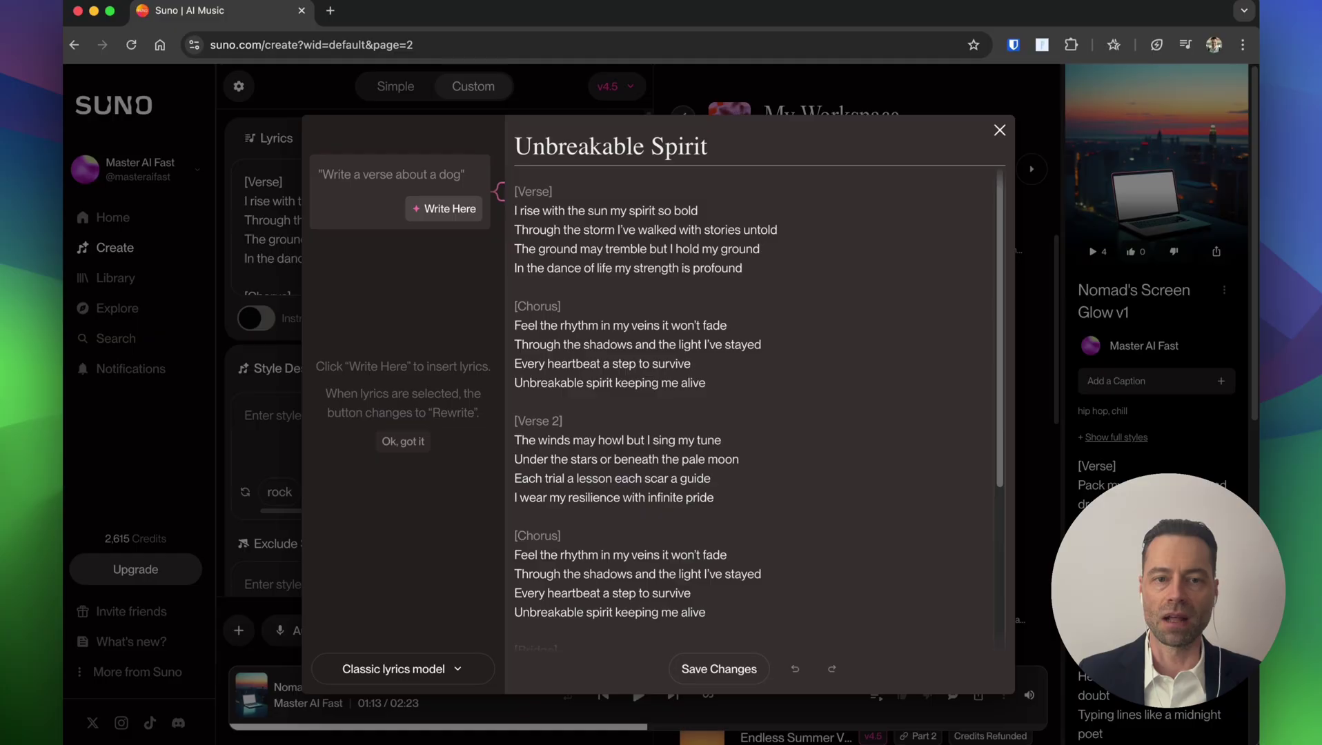
pyautogui.click(697, 210)
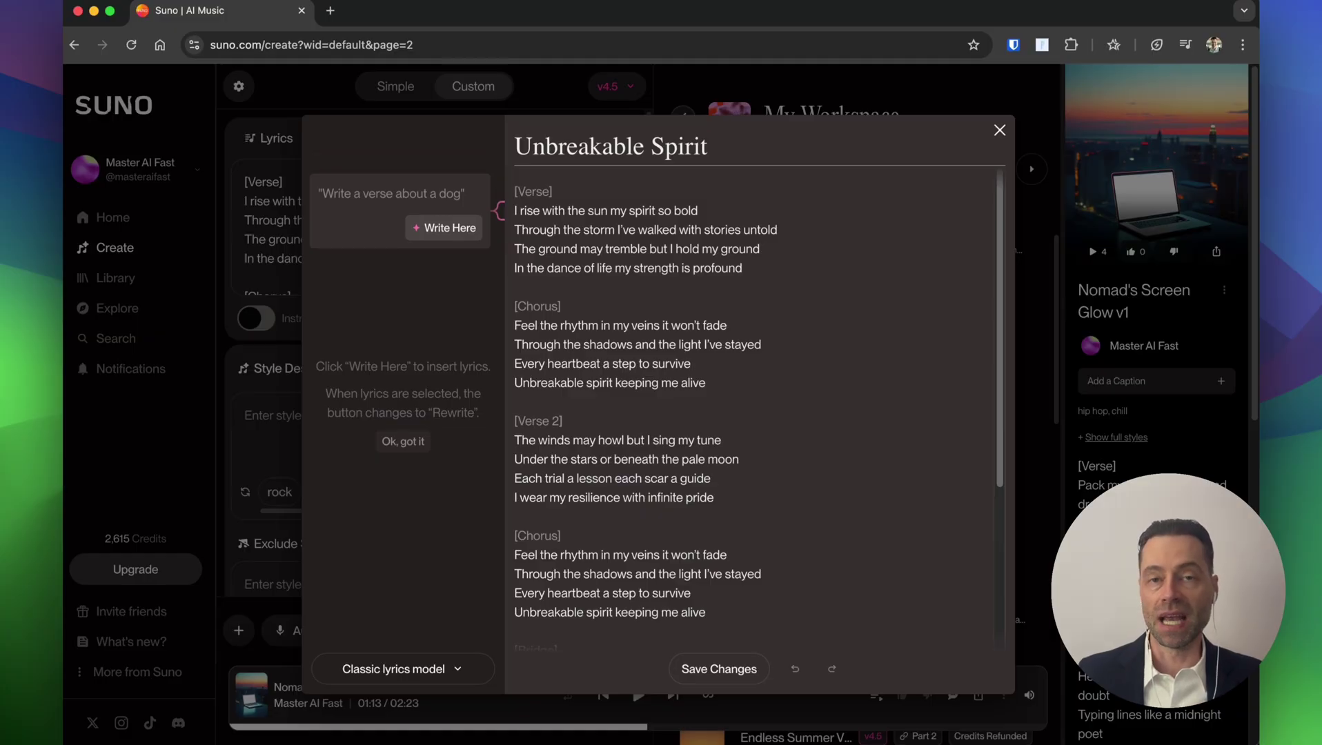
pyautogui.press('Escape')
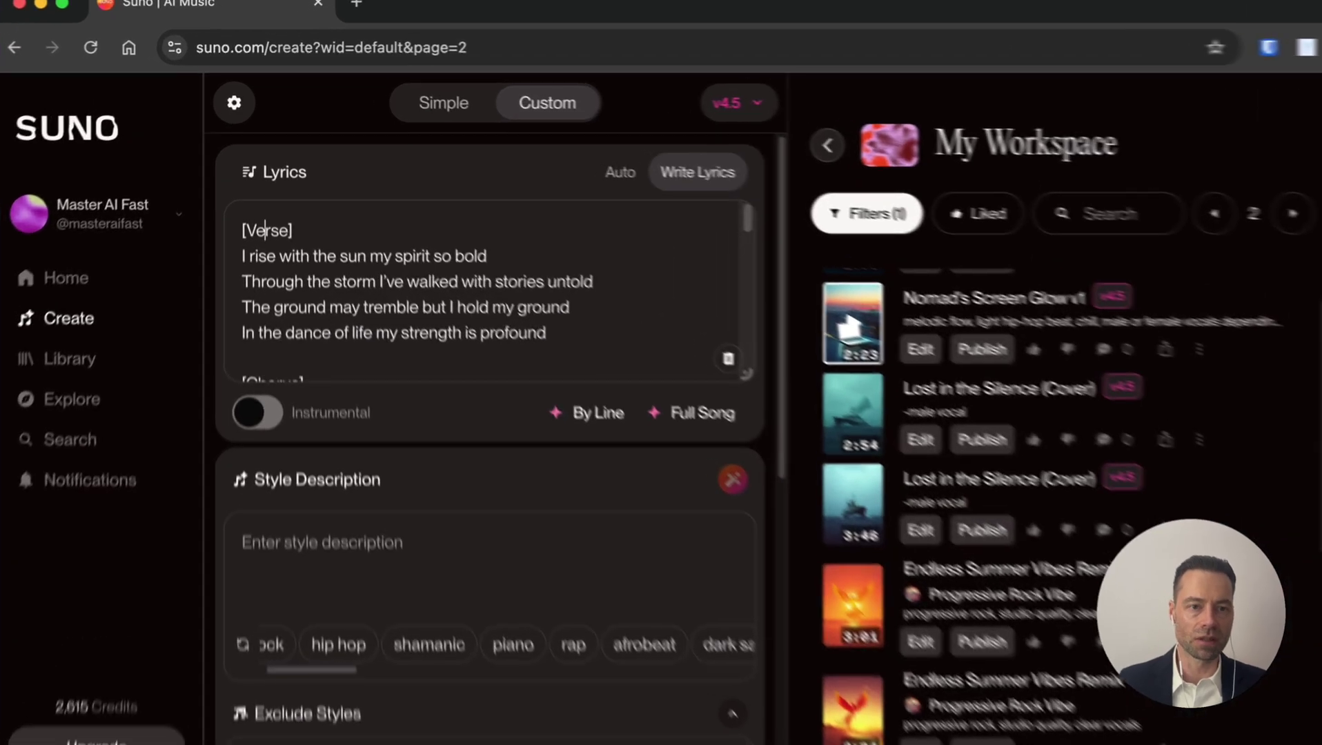
# Examine the section tags in the lyrics and browse the suggested style tags under the style description
pyautogui.moveTo(245, 181); pyautogui.dragTo(282, 181)
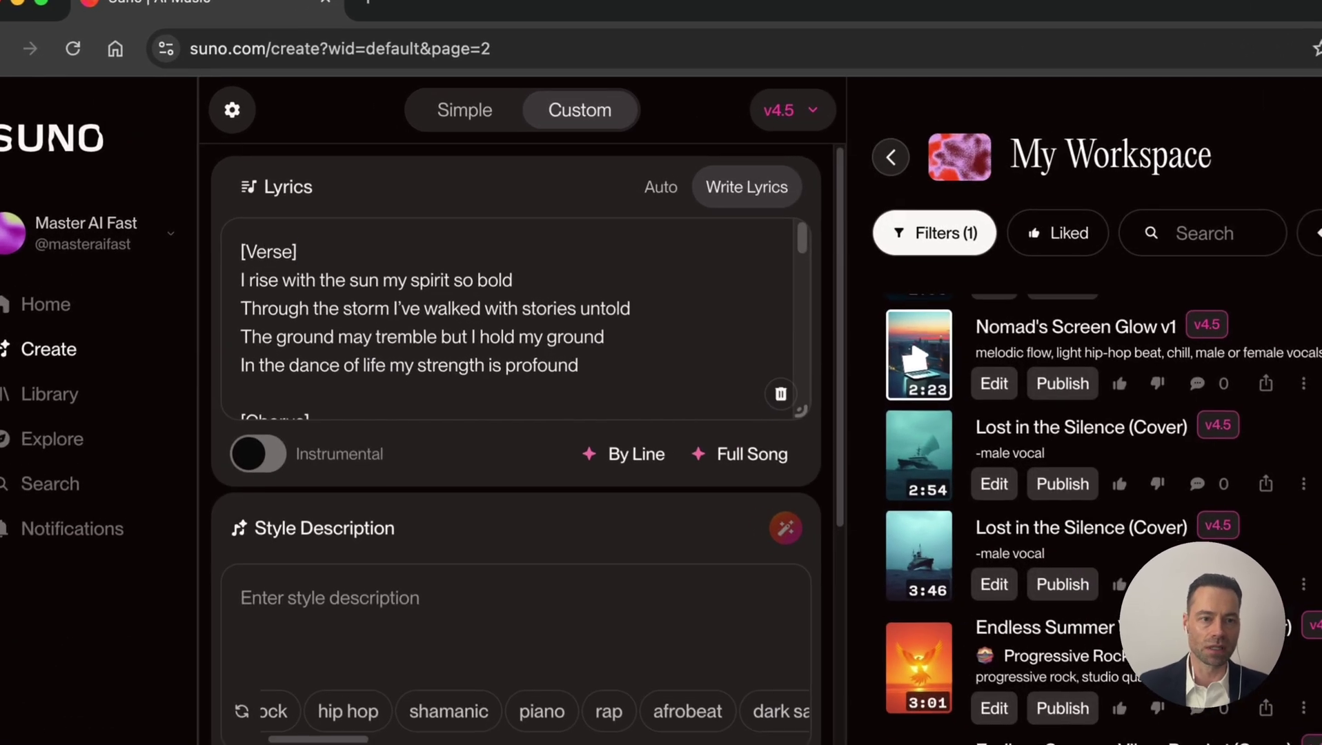
pyautogui.scroll(-1, 517, 321)
pyautogui.tripleClick(310, 350)
pyautogui.scroll(-3, 310, 349)
pyautogui.moveTo(313, 310); pyautogui.dragTo(240, 310)
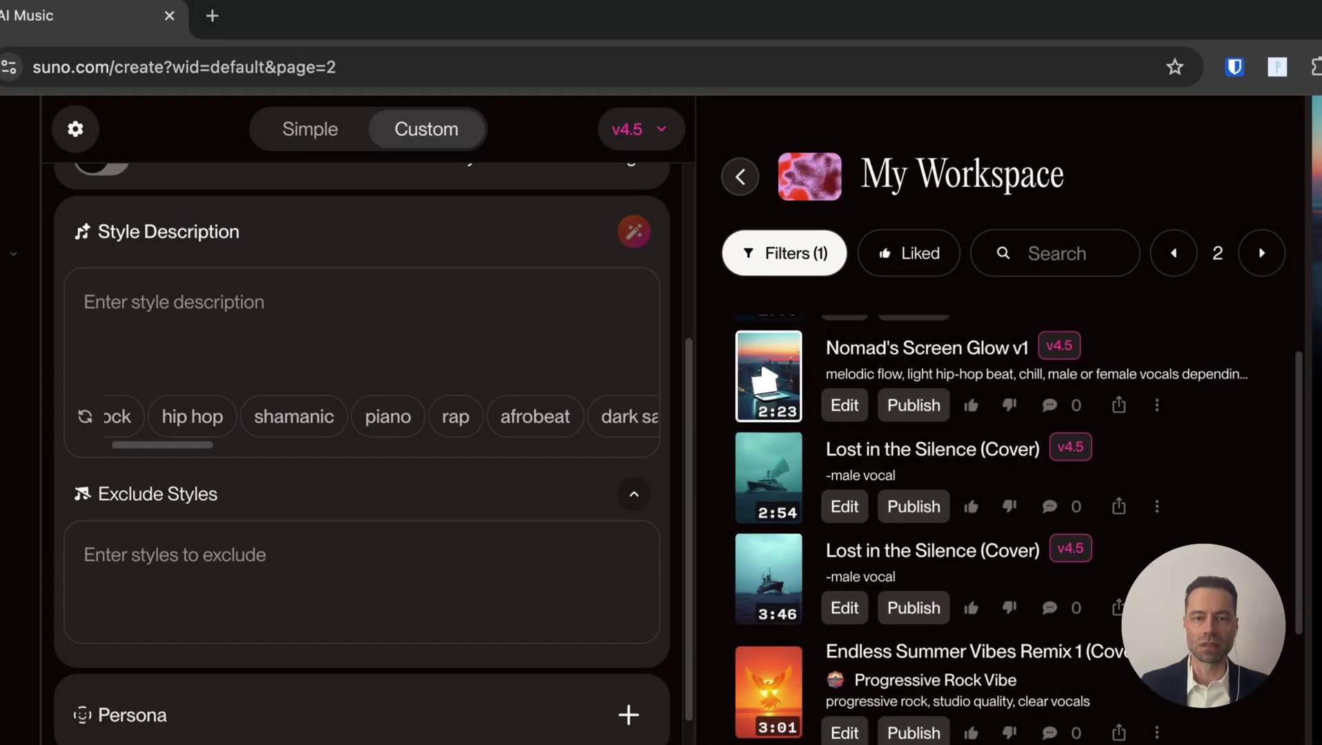
pyautogui.hscroll(10, 366, 417)
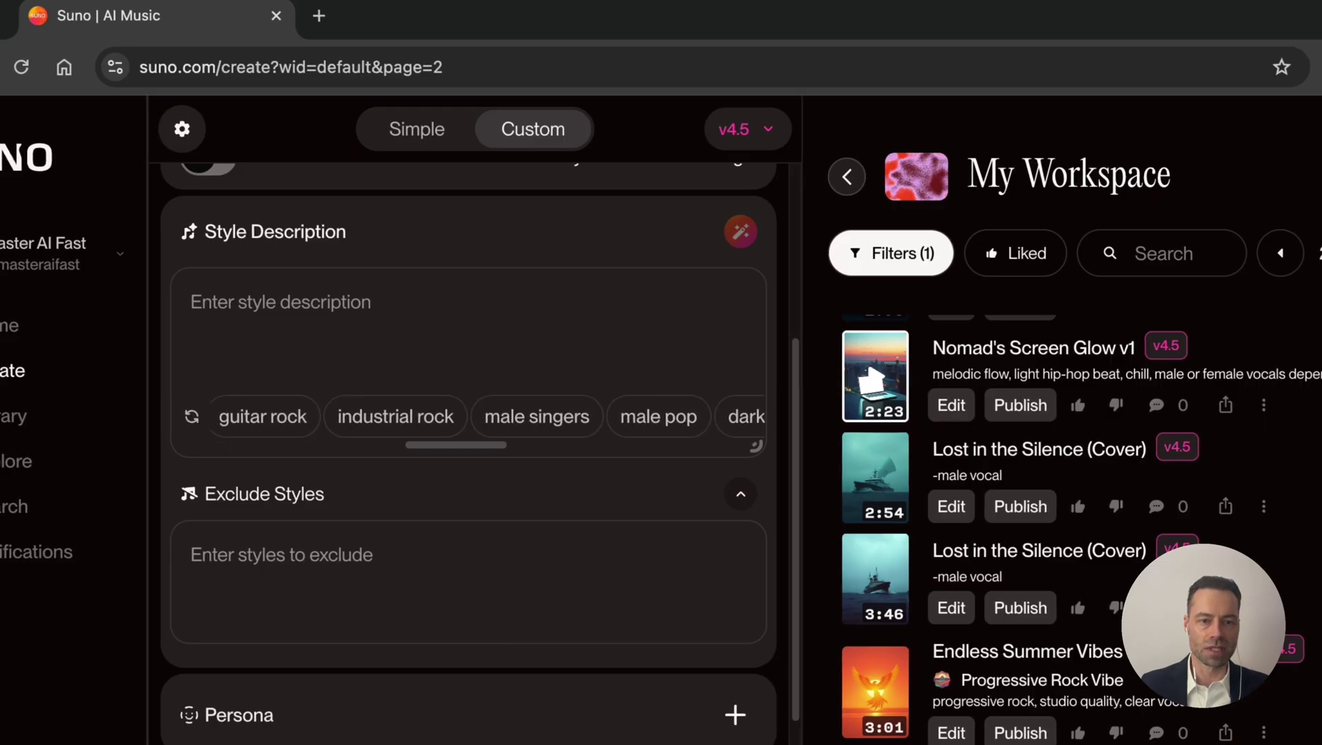
pyautogui.hscroll(-10, 366, 417)
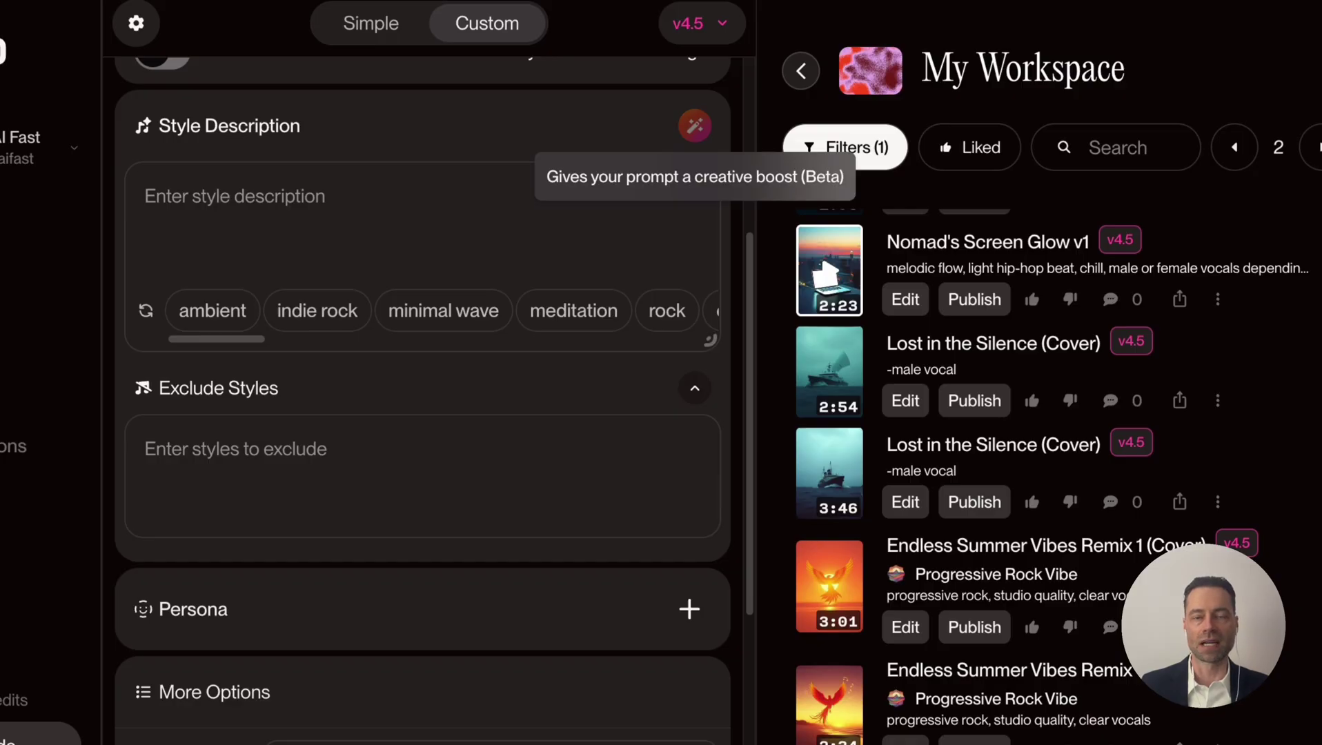
# Enter the style description "Thrash metal, aggressive riffs, pounding drums, male vocals" and apply the creative boost to it
pyautogui.write('Thrash metal, aggressive riffs, pounding drums, male vocals')
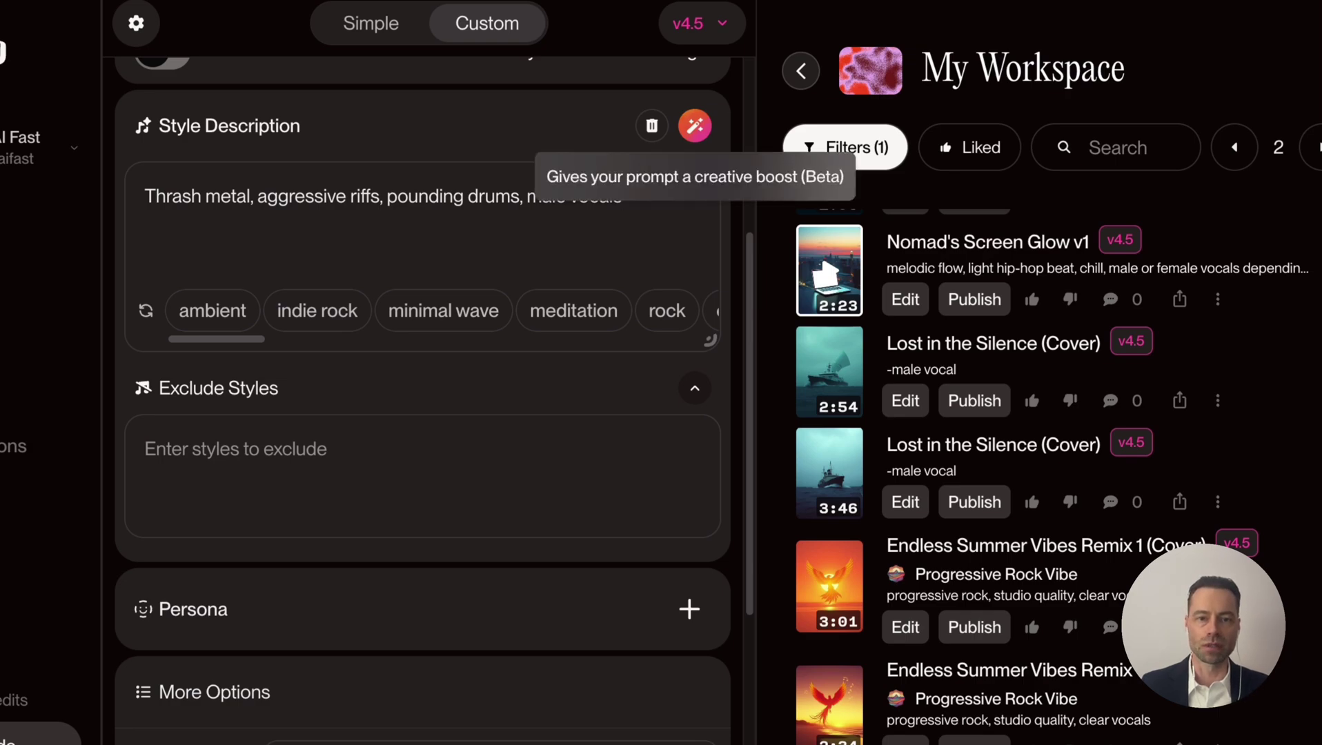
pyautogui.click(695, 126)
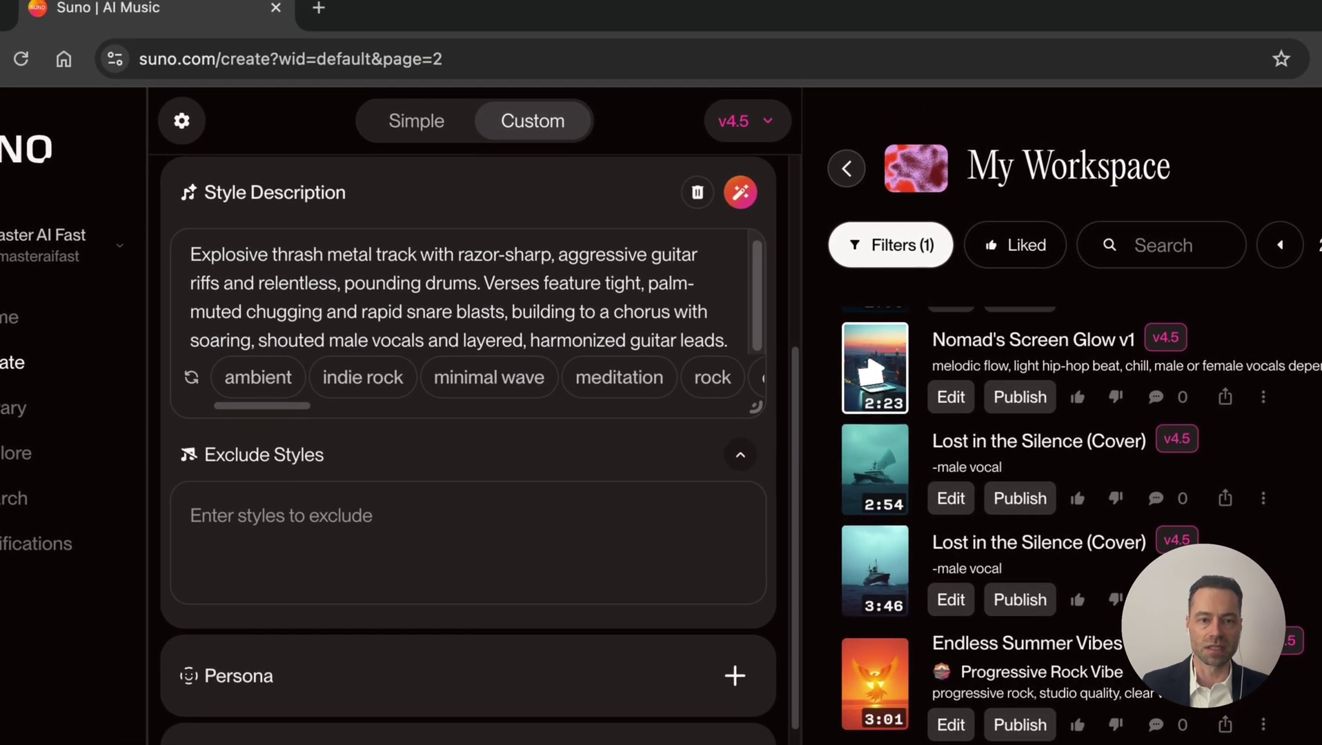
# Exclude "female vocals" from the song's styles
pyautogui.press('BackSpace')
pyautogui.press('BackSpace')
pyautogui.press('BackSpace')
pyautogui.press('BackSpace')
pyautogui.press('BackSpace')
pyautogui.press('BackSpace')
pyautogui.press('BackSpace')
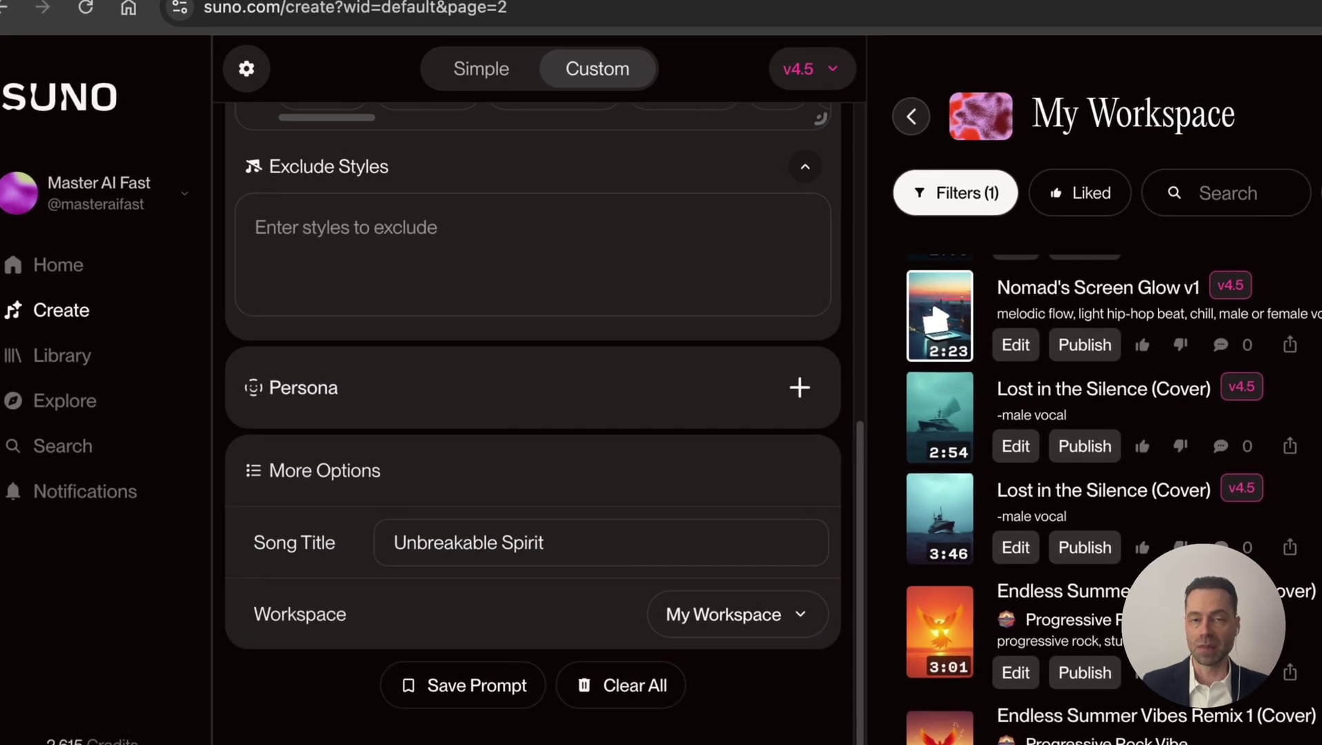
pyautogui.write('female ')
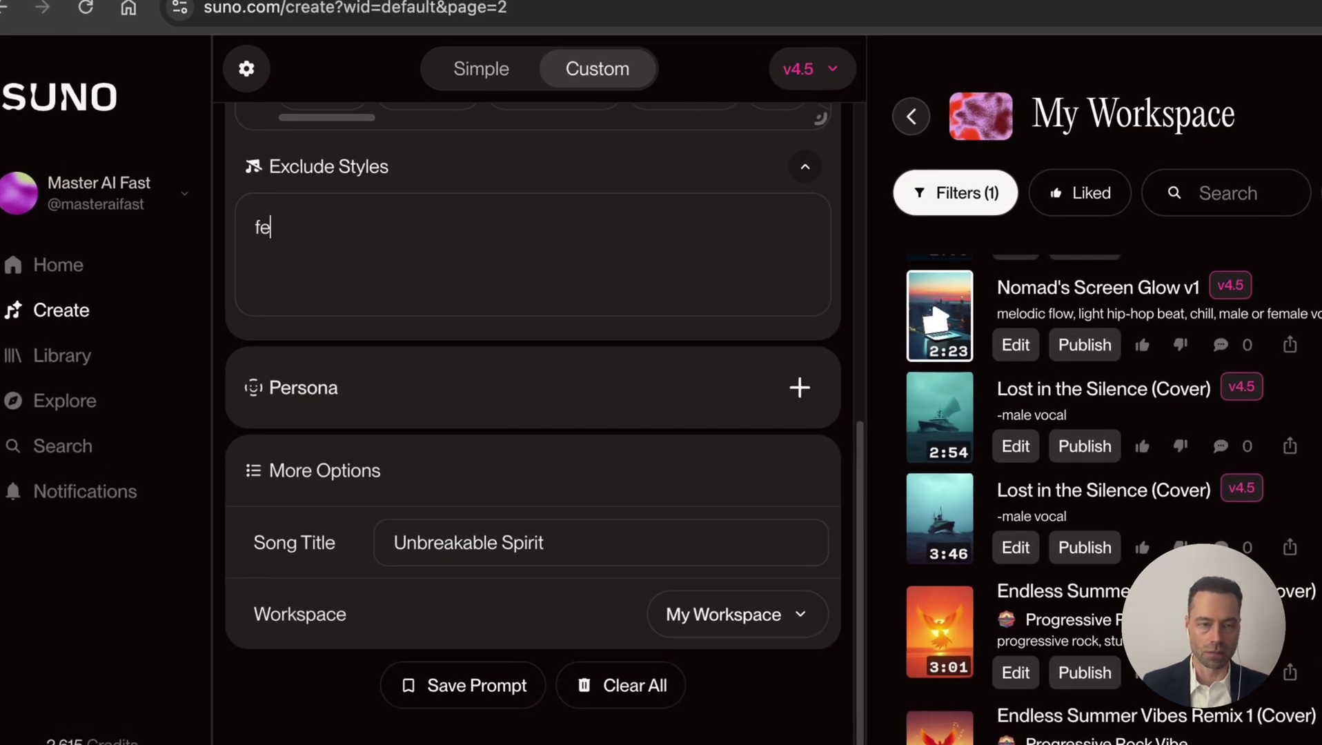
pyautogui.write('vocals')
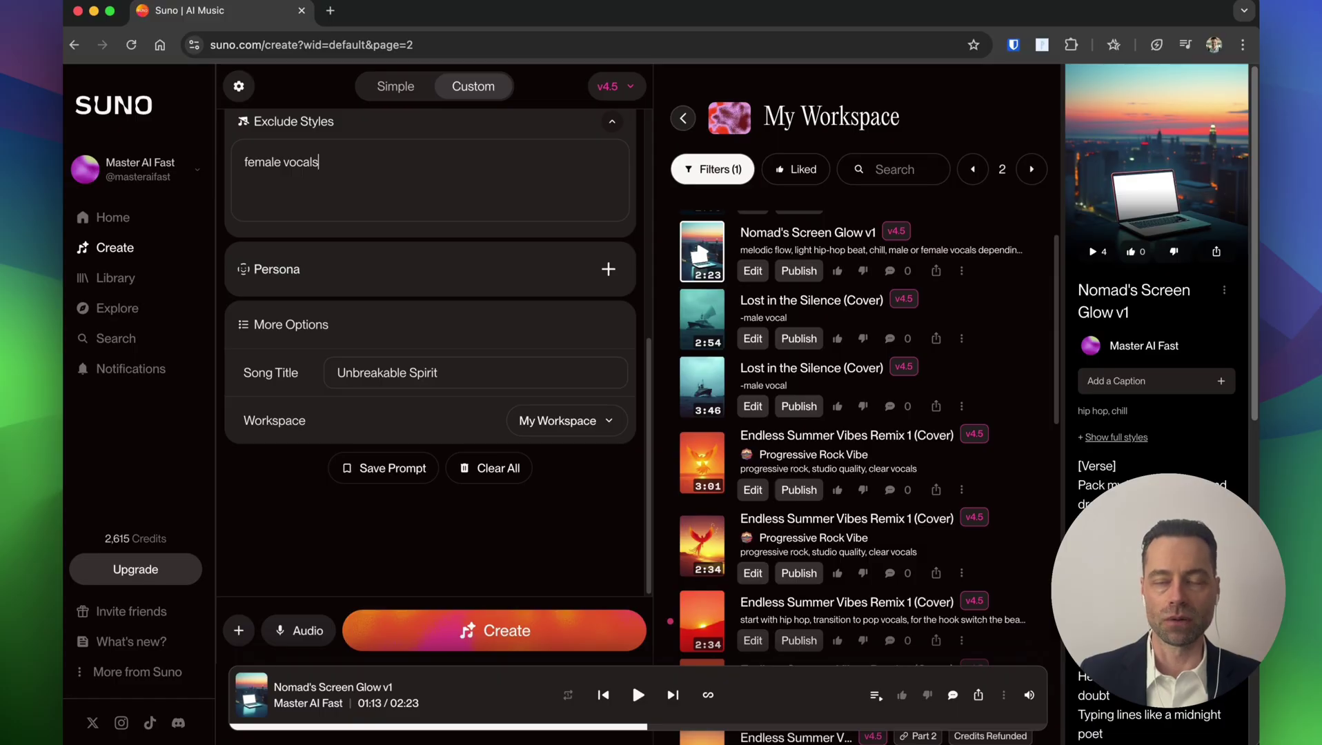
# Check the song title and the list of workspaces available for the song, leaving both as they are
pyautogui.moveTo(438, 372); pyautogui.dragTo(337, 372)
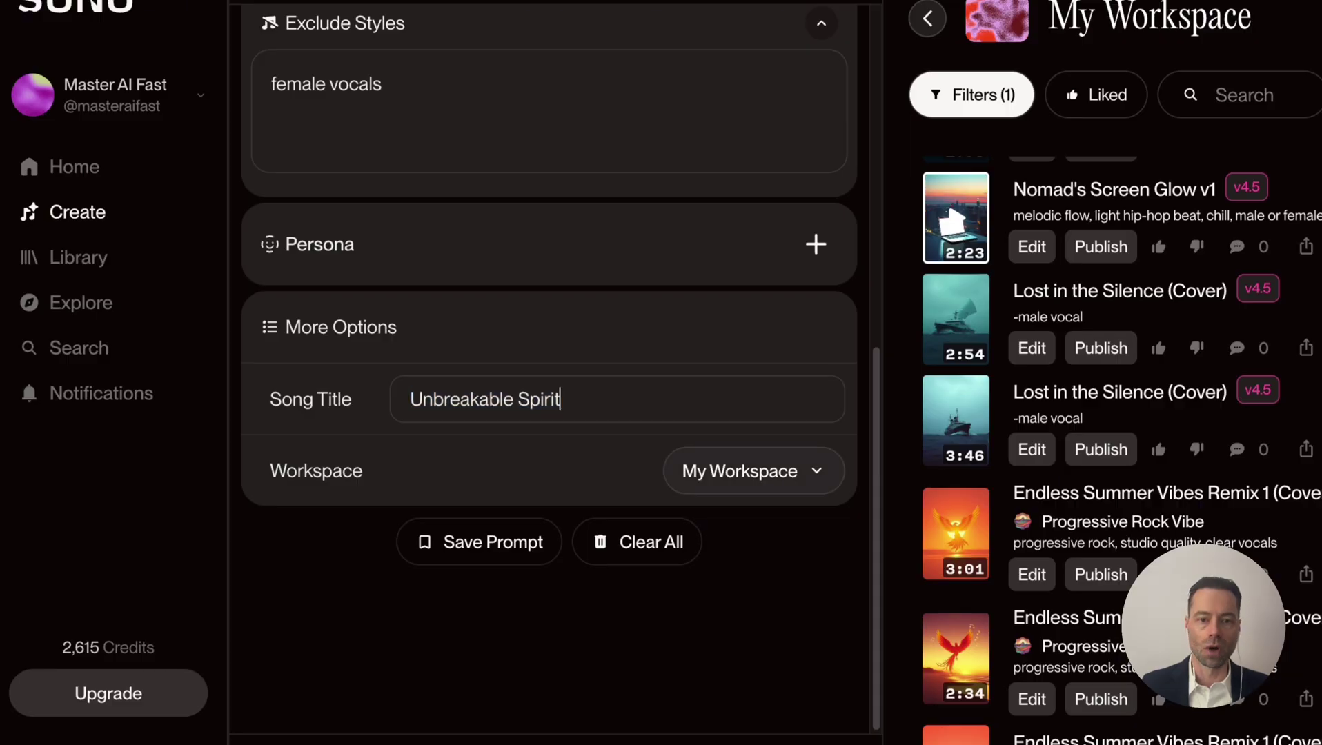
pyautogui.click(754, 471)
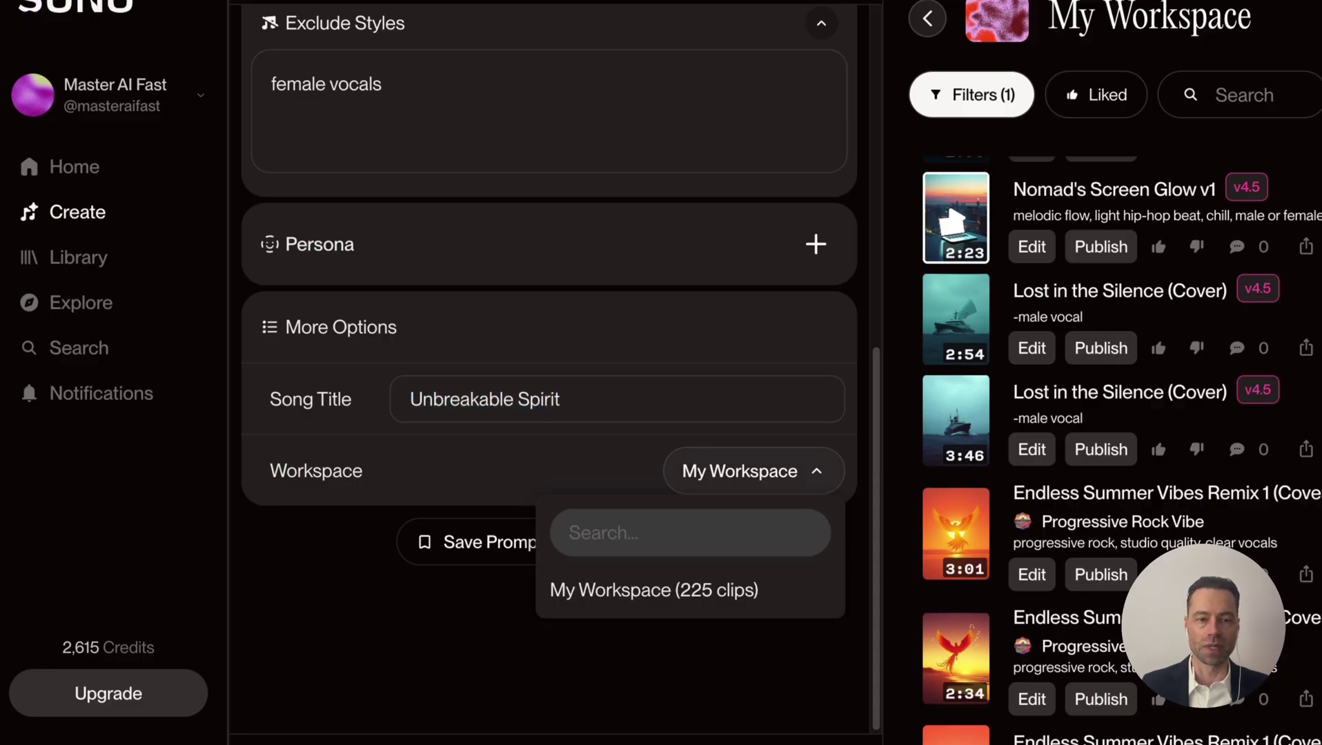
pyautogui.press('Escape')
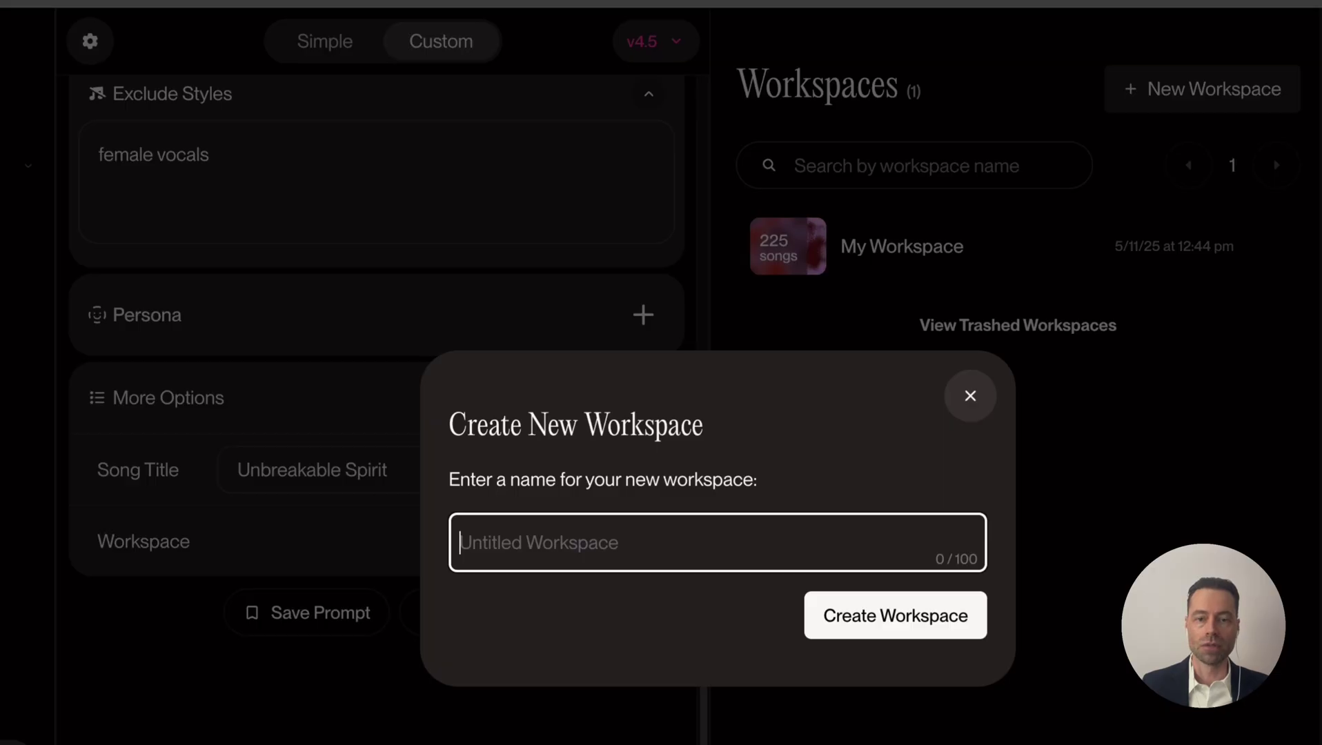
# Create a new workspace named Test
pyautogui.write('Test')
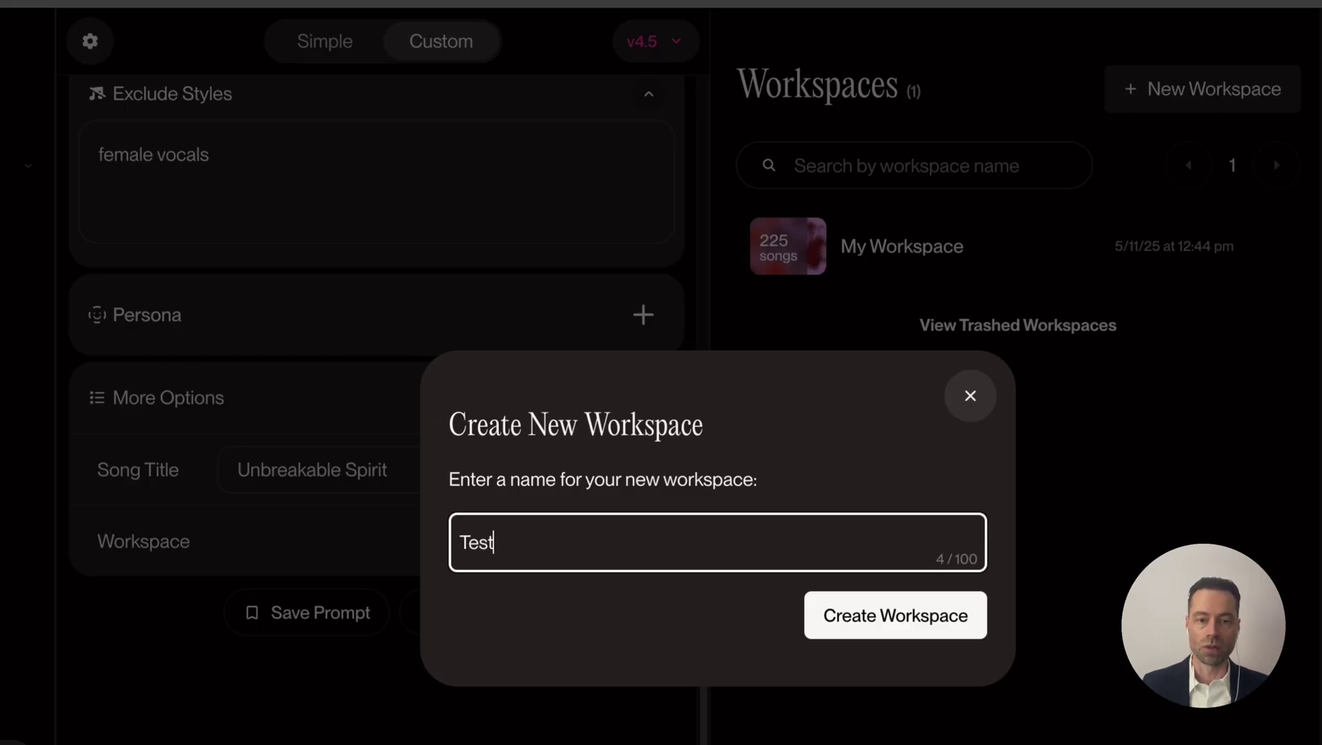
pyautogui.press('Return')
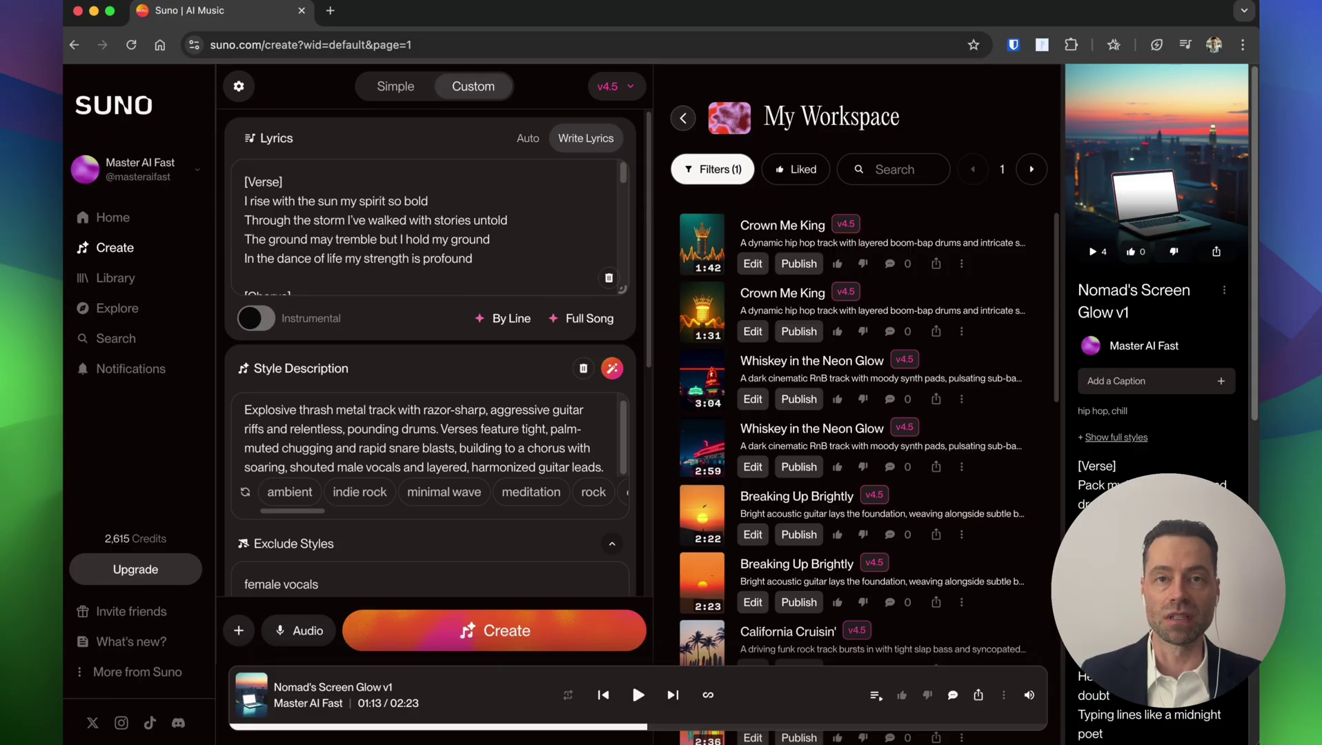
# View the options for adding prompts, audio or a persona to the song, and close them
pyautogui.scroll(-5, 428, 448)
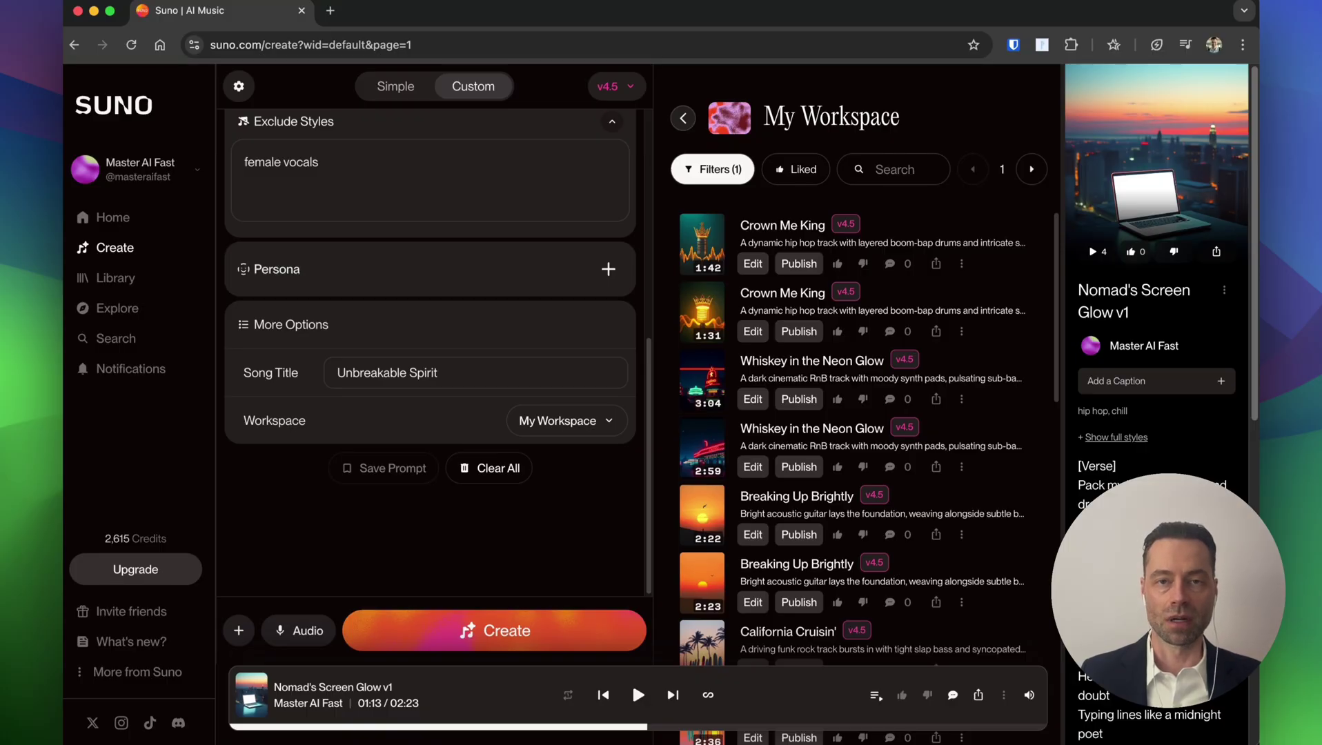
pyautogui.click(238, 630)
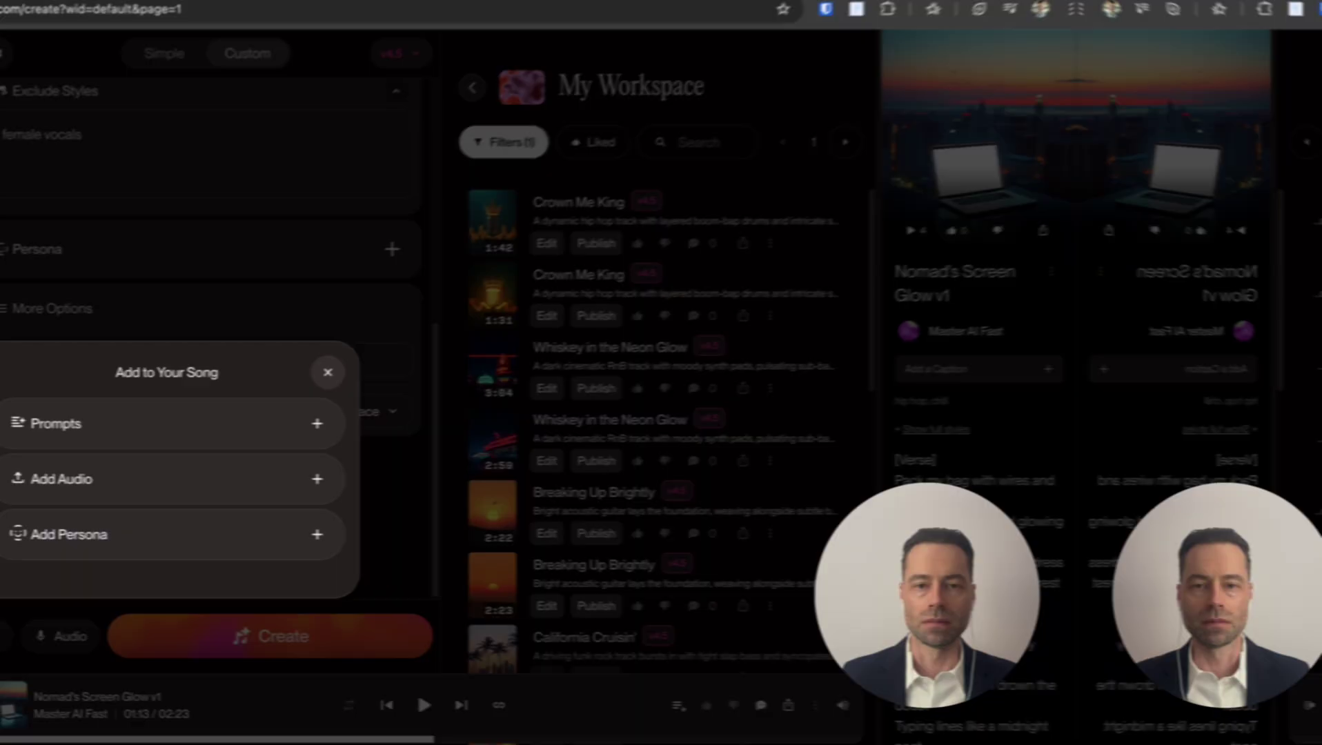
pyautogui.press('Escape')
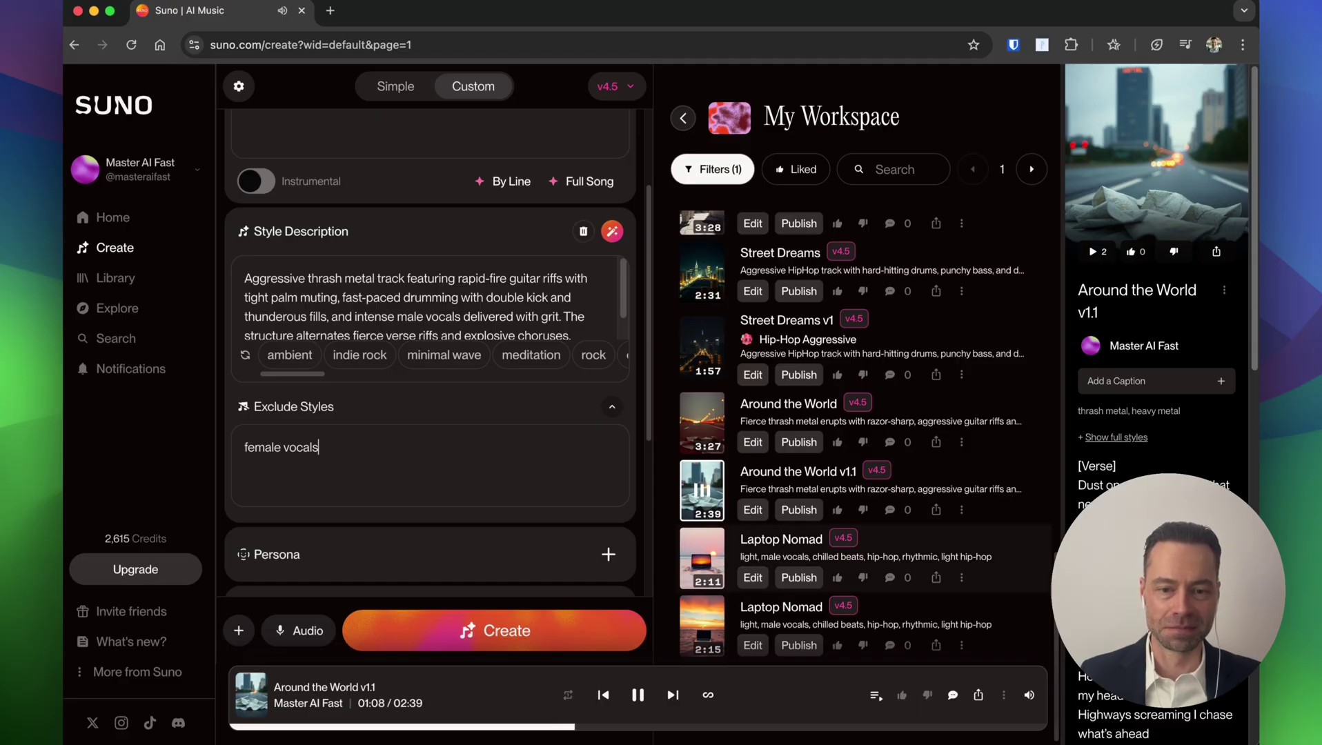
# Pause the playing track and retitle the first Crown Me King song as Crown Me King v1
pyautogui.click(635, 691)
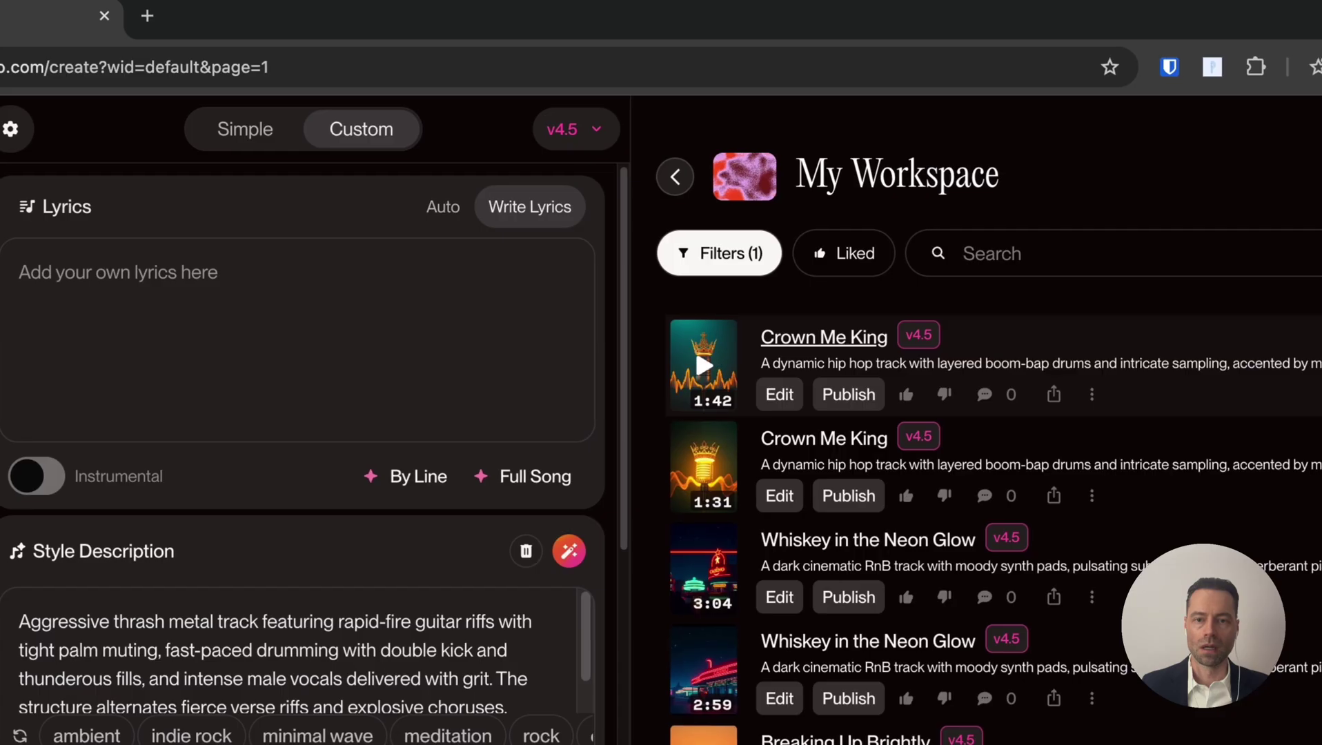
pyautogui.click(820, 337)
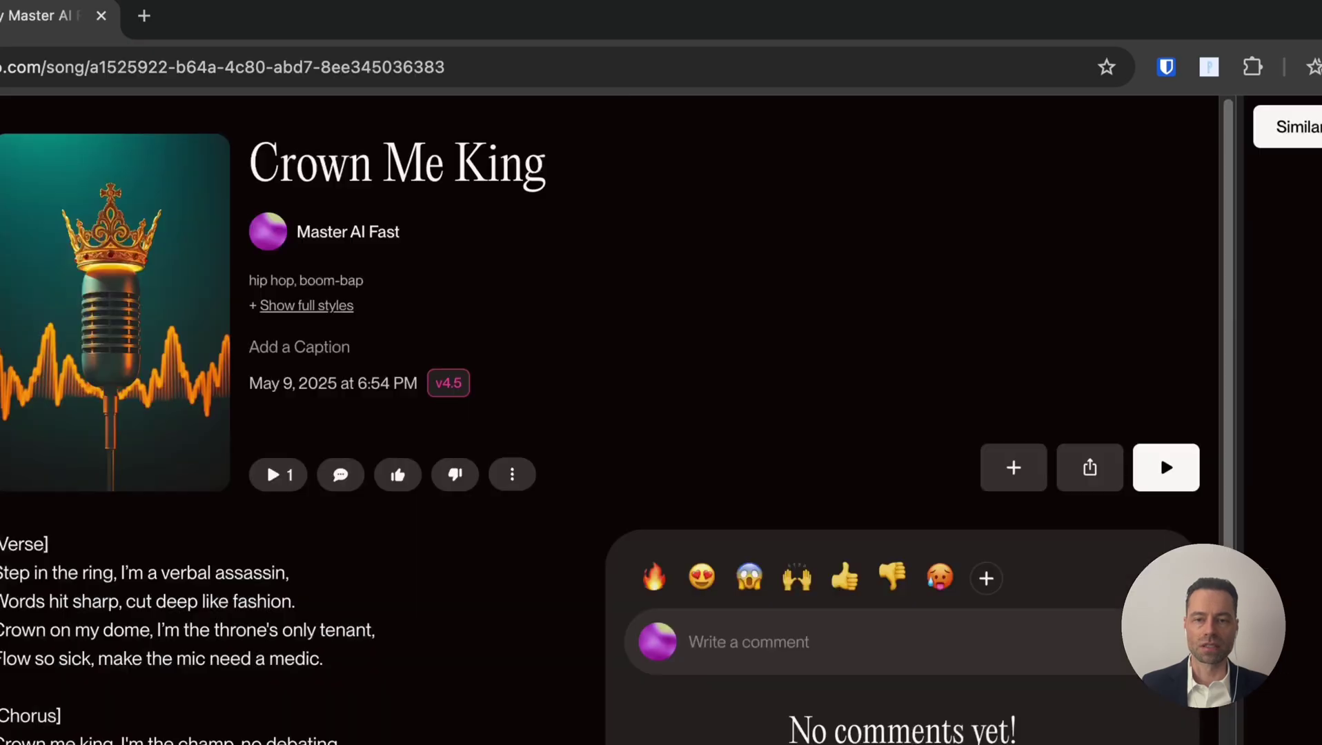
pyautogui.write('v1')
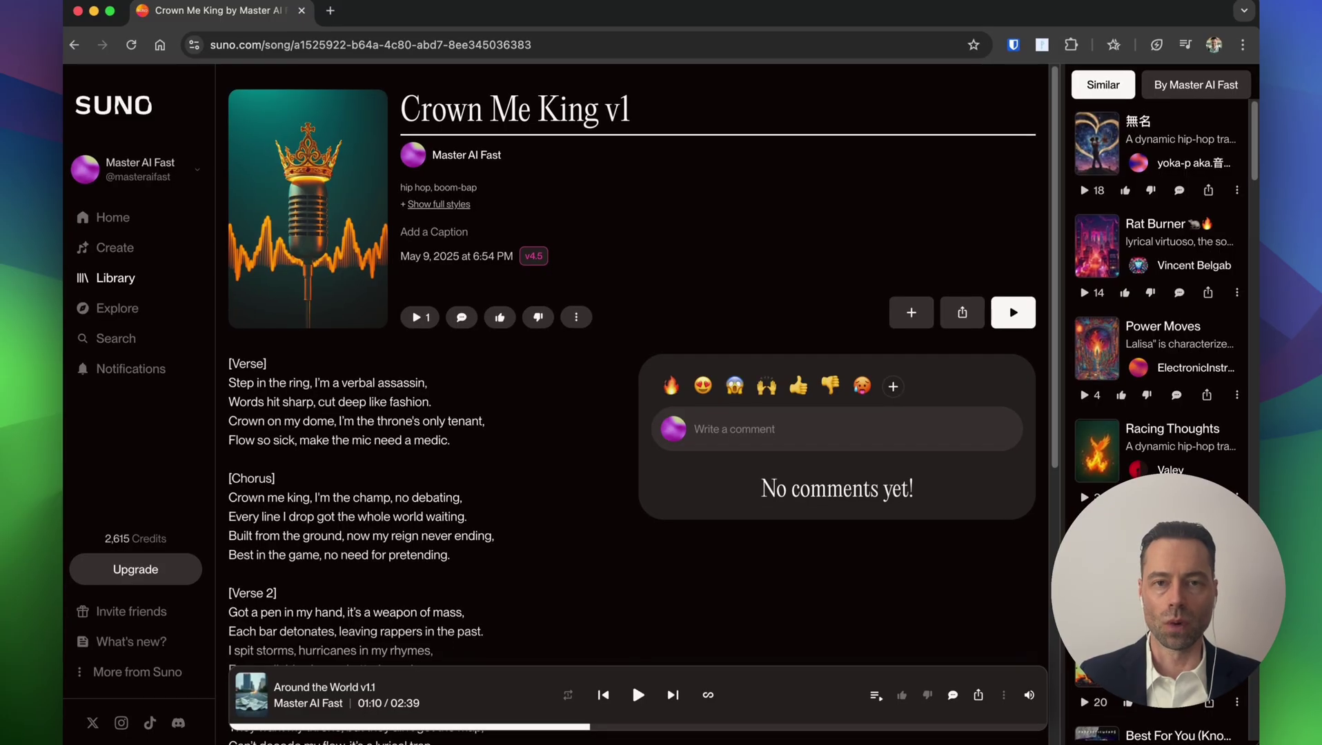
# Save the Crown Me King v1 title and open that song in the editor's Replace Section mode
pyautogui.press('Return')
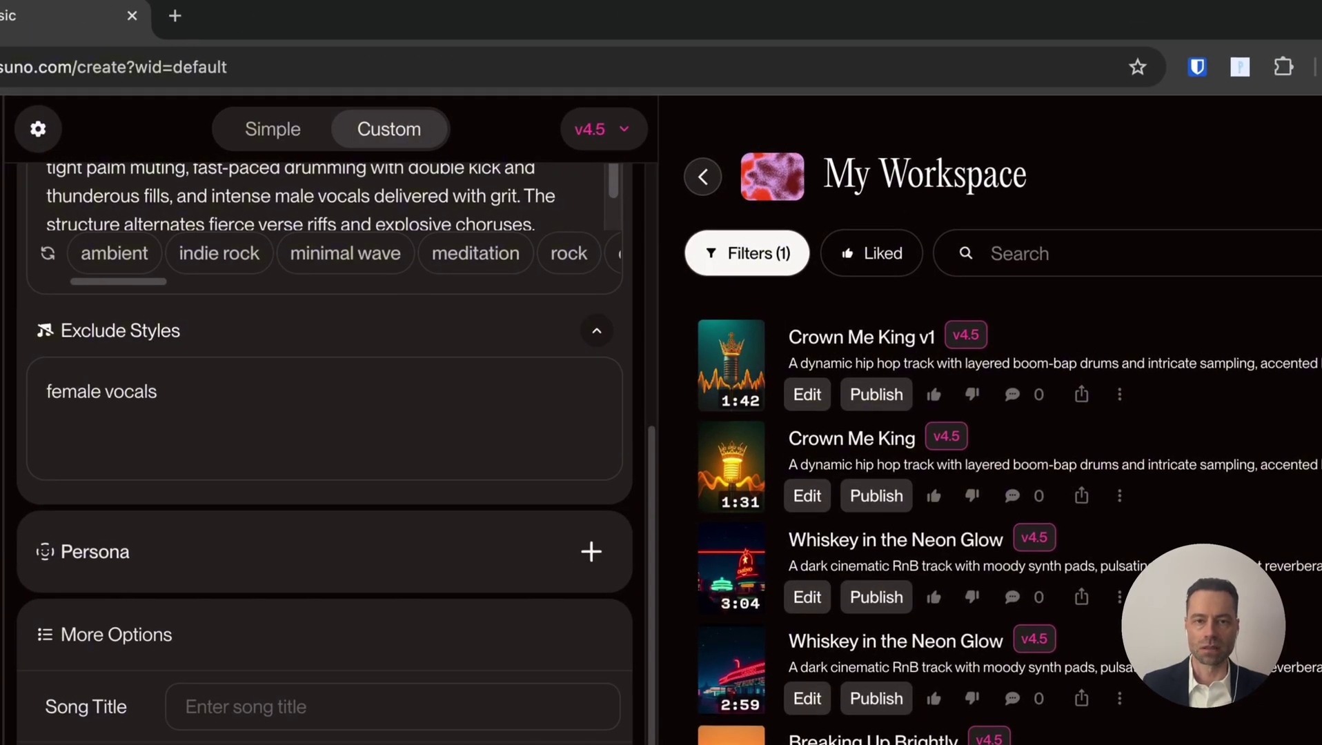
pyautogui.click(807, 394)
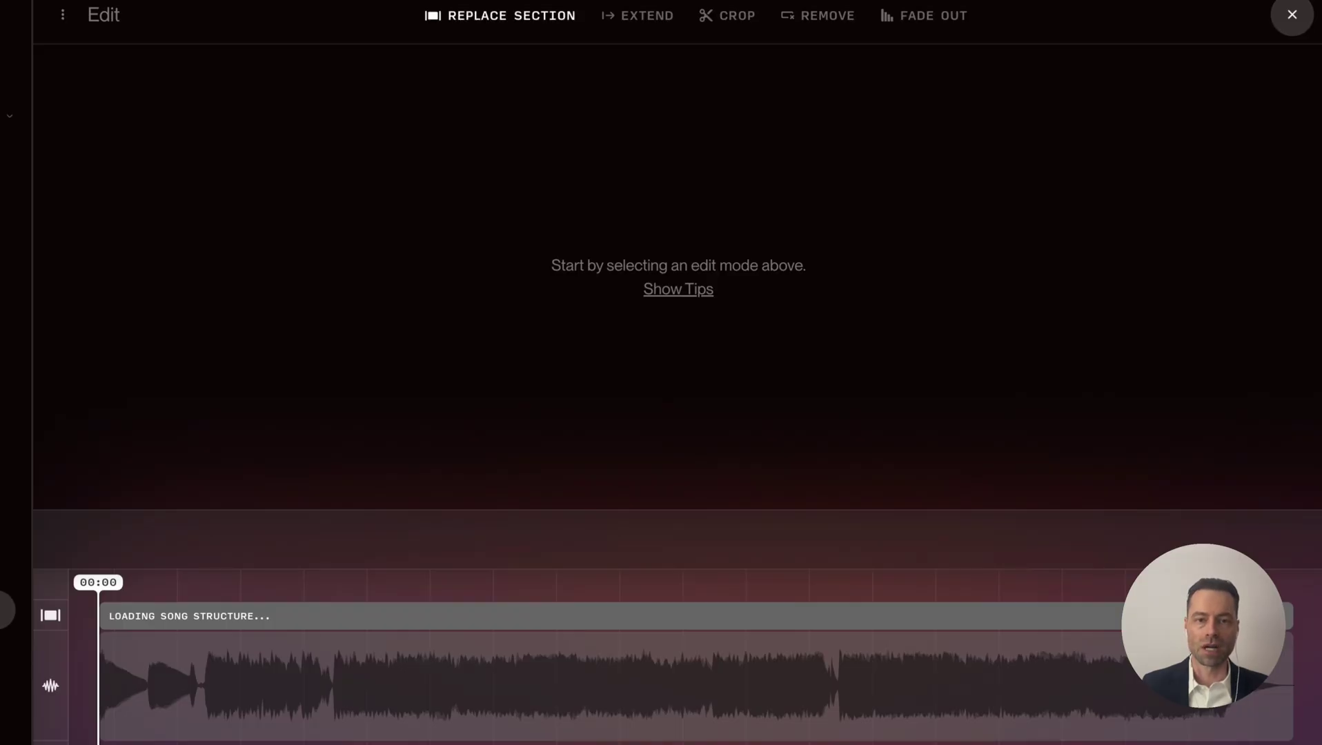
pyautogui.click(500, 15)
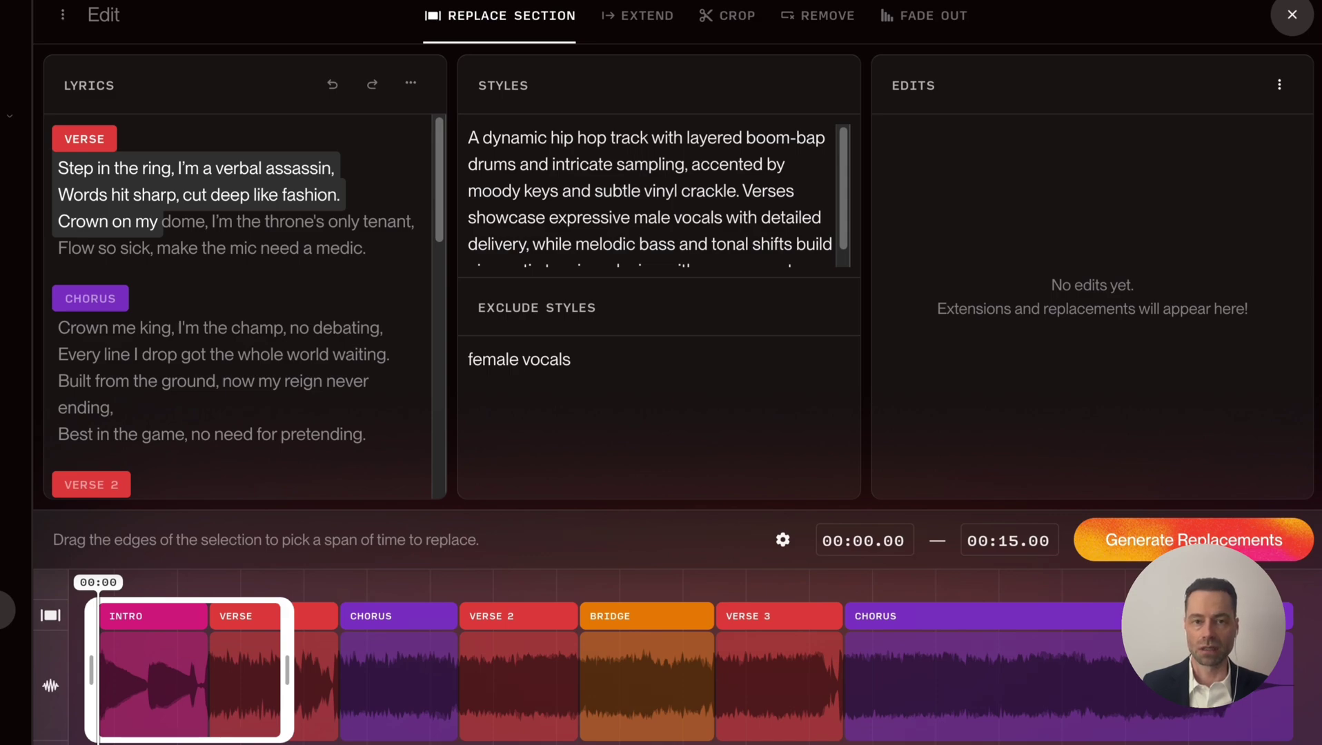
# Set the replacement span to cover the first verse and first chorus, from 00:09.02 to 00:30.31
pyautogui.moveTo(287, 669); pyautogui.dragTo(451, 669)
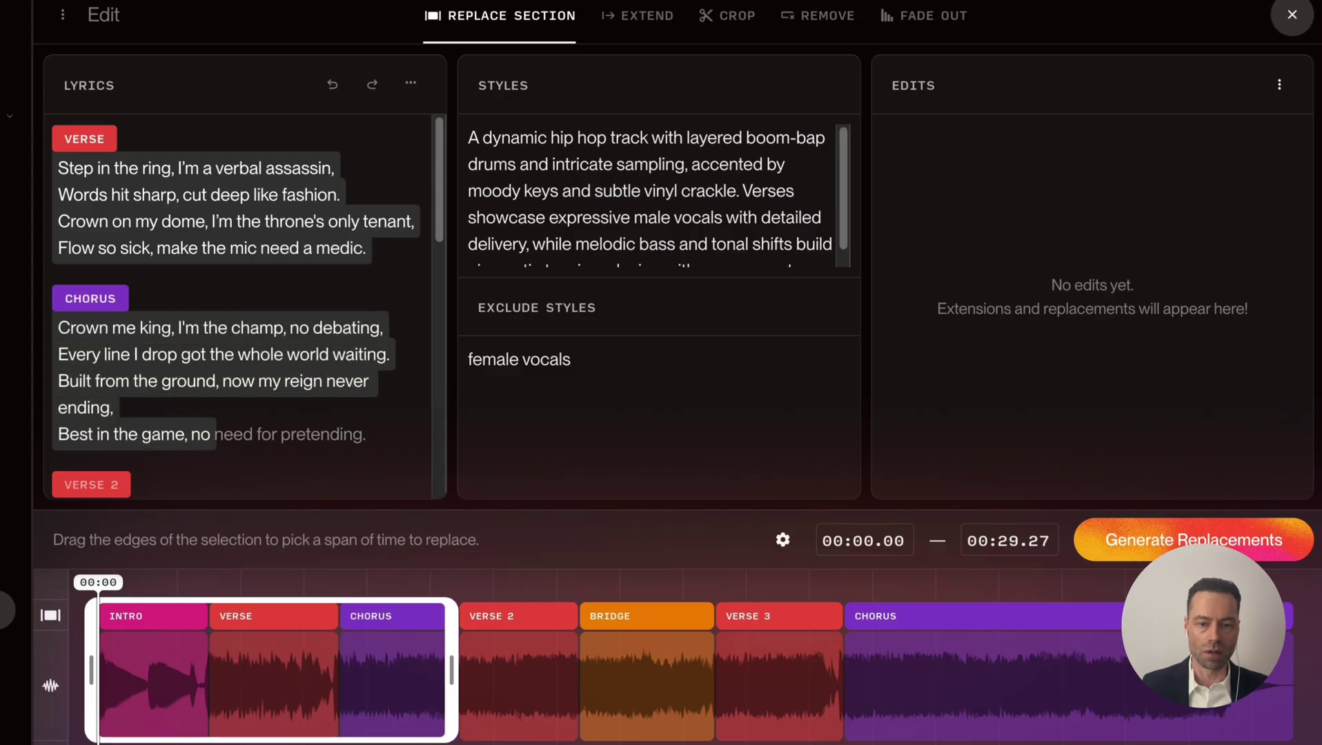
pyautogui.moveTo(91, 669); pyautogui.dragTo(204, 669)
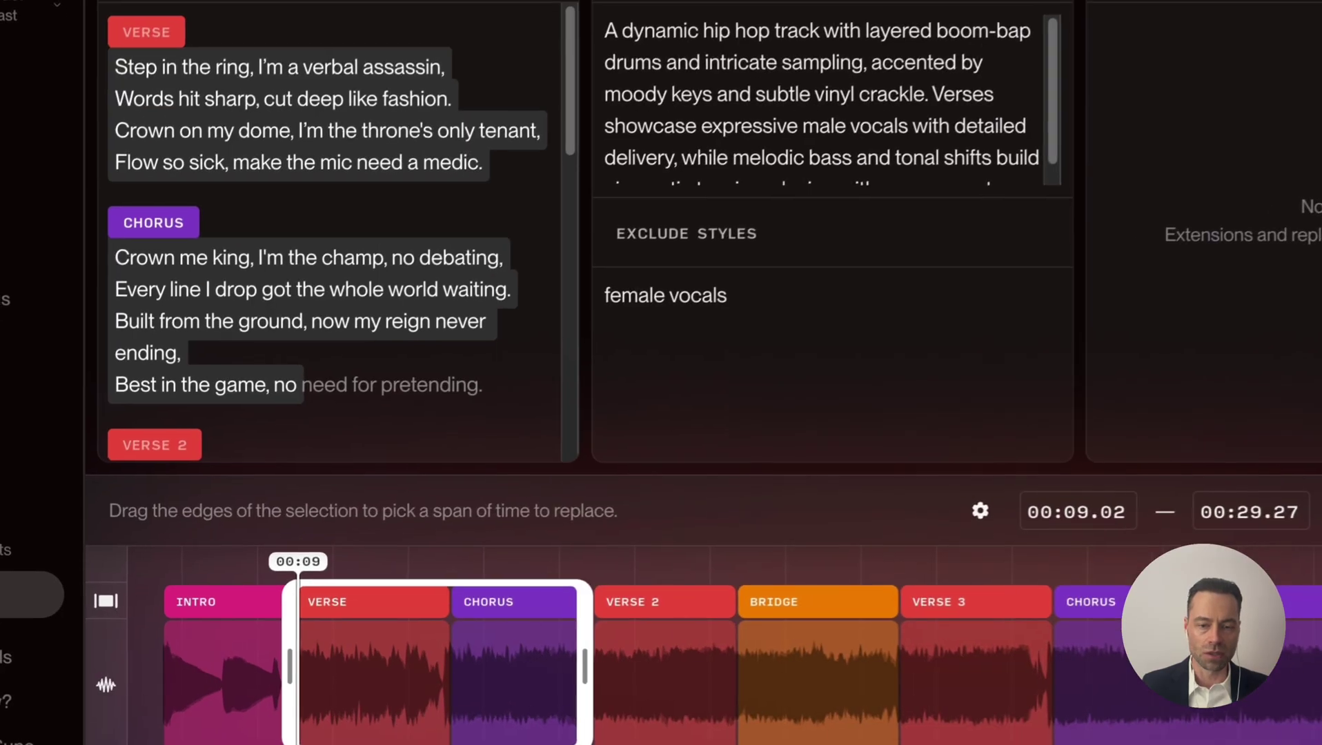
pyautogui.moveTo(451, 669); pyautogui.dragTo(461, 669)
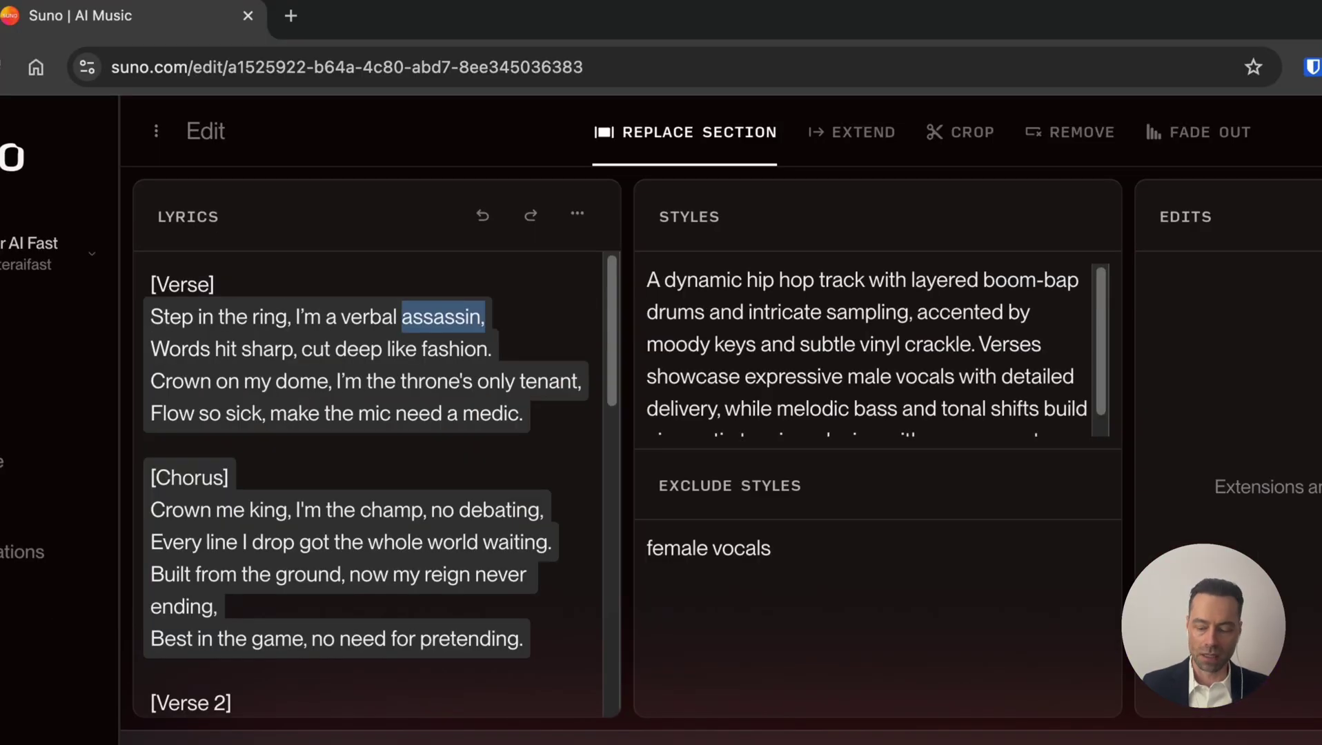
# Replace the word "verbal" with "cerebral" in the opening line of the first verse
pyautogui.press('BackSpace')
pyautogui.hotkey('ctrl', 'z')
pyautogui.click(396, 317)
pyautogui.moveTo(397, 316); pyautogui.dragTo(357, 317)
pyautogui.write('cerebral')
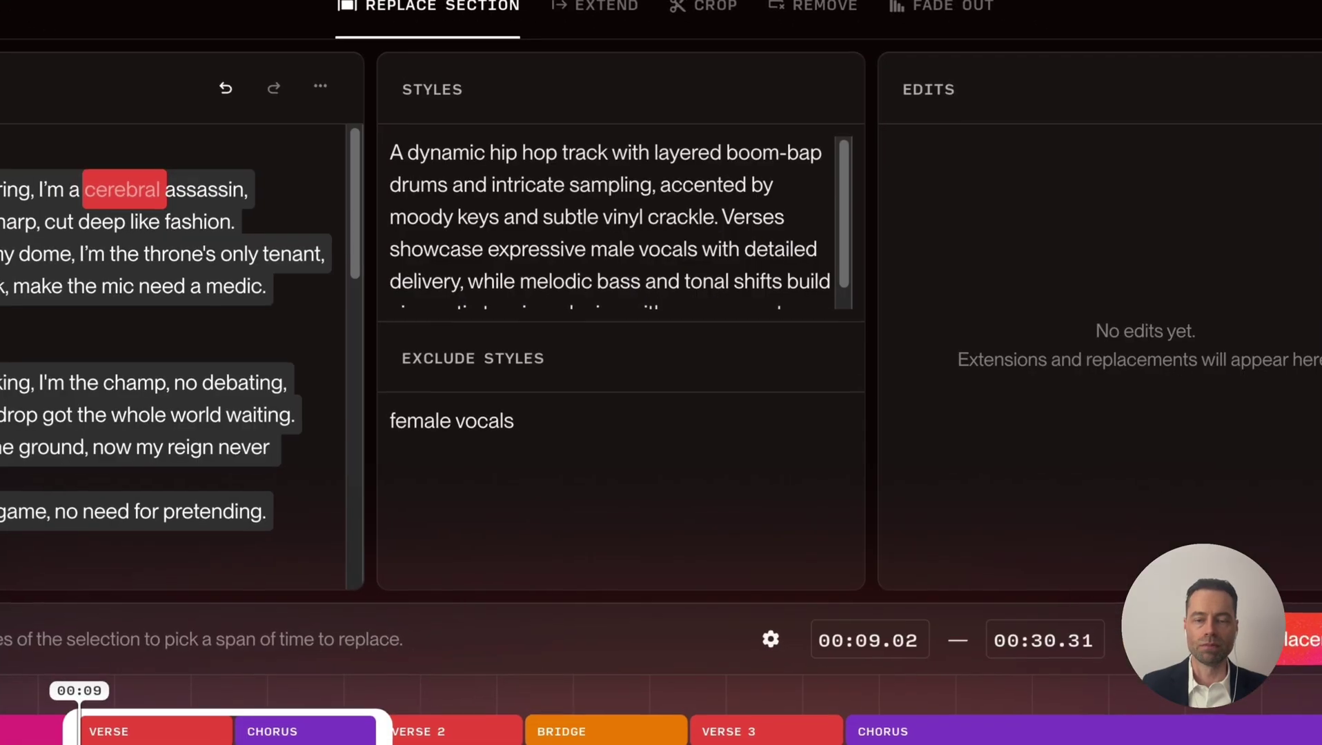
# Generate replacements for the selected section and select Replacement #1
pyautogui.click(747, 247)
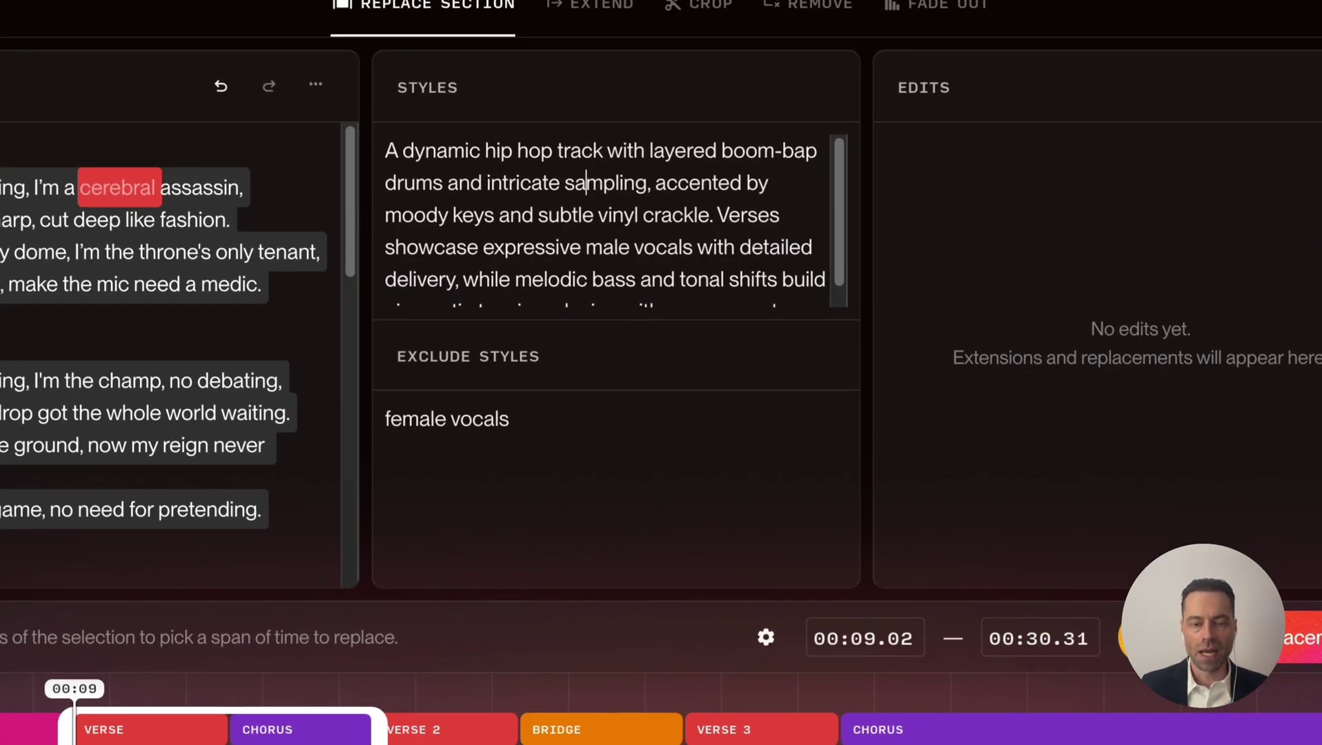
pyautogui.click(509, 419)
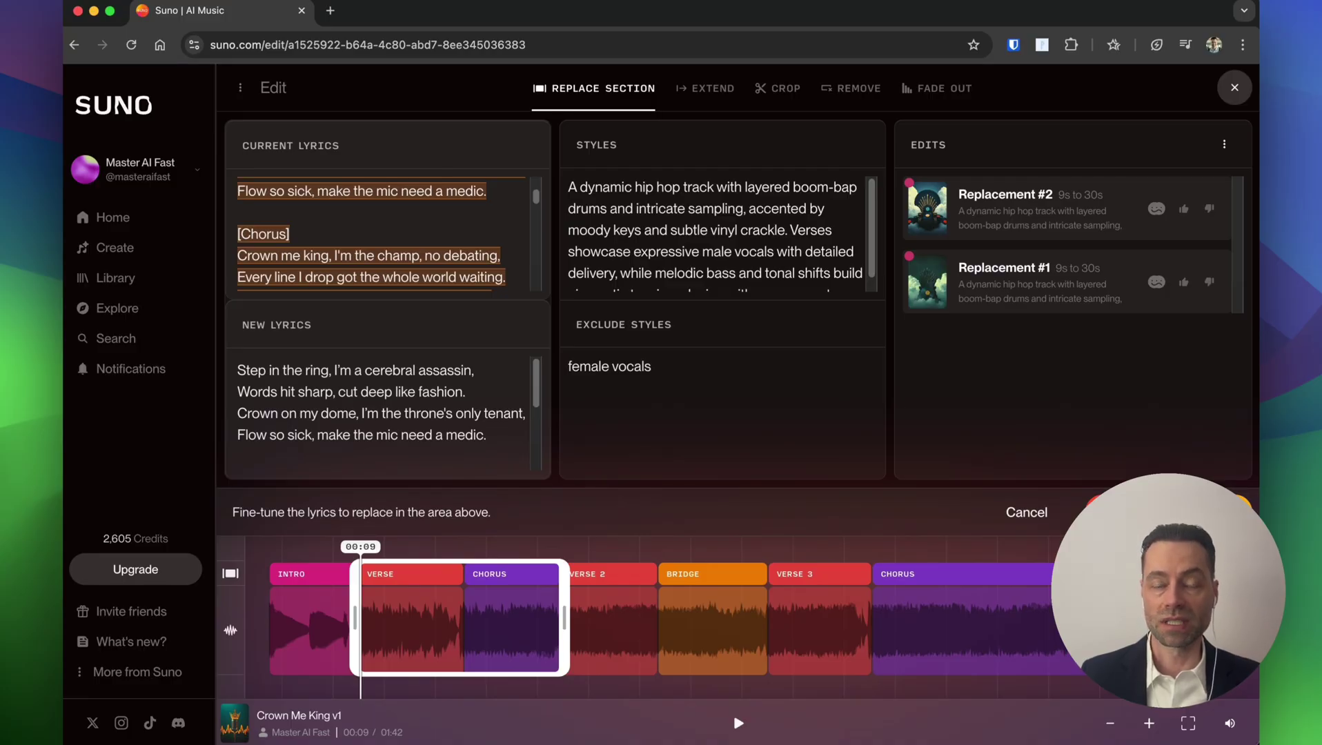
pyautogui.click(1035, 281)
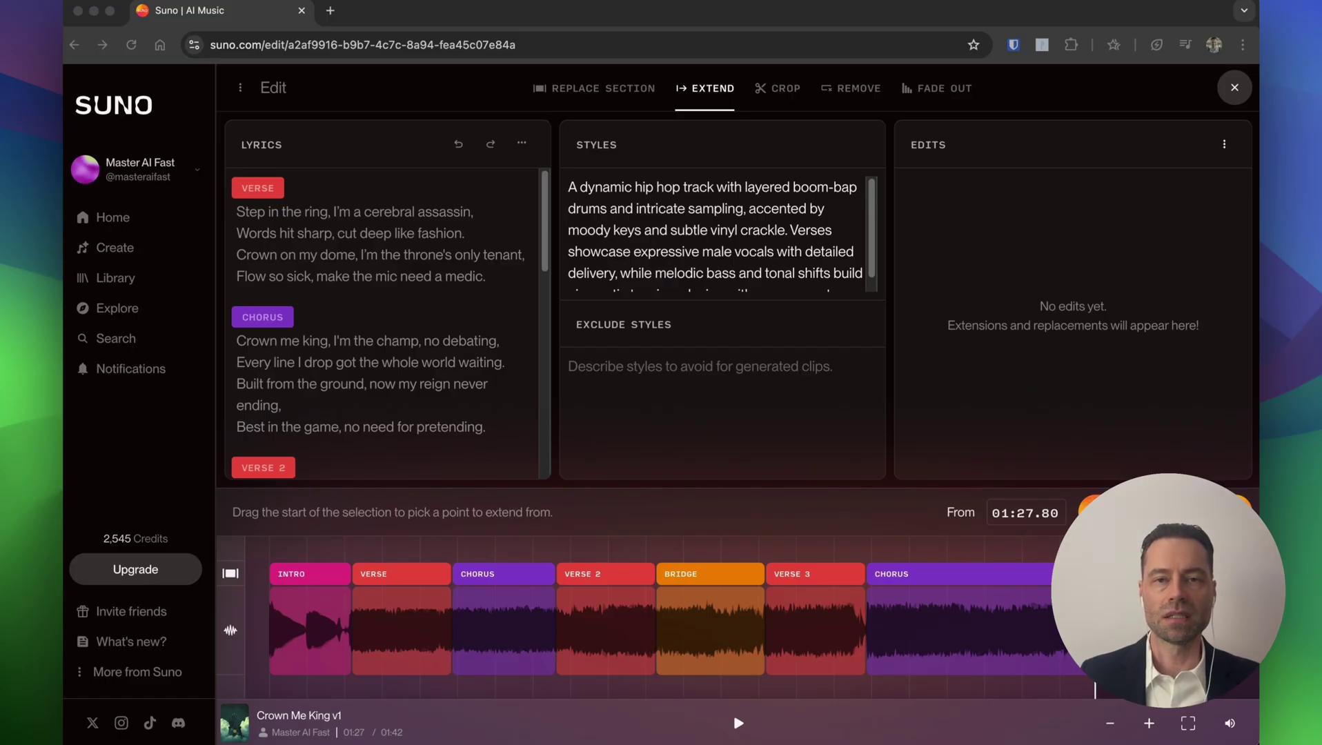
# Generate extensions of the song from 01:03.80, at the end of Verse 3, and select Extension #1
pyautogui.moveTo(1095, 621); pyautogui.dragTo(811, 616)
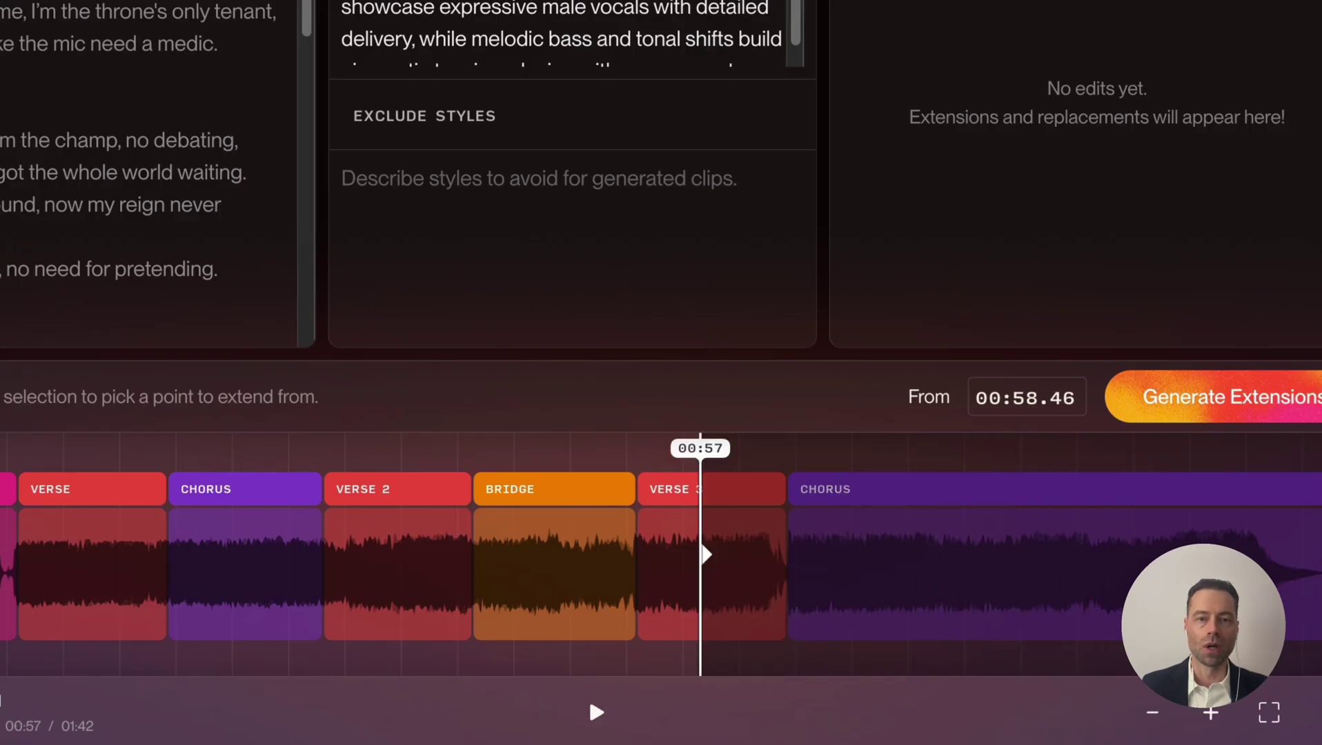
pyautogui.moveTo(701, 554)
pyautogui.mouseDown()
pyautogui.moveTo(531, 553)
pyautogui.moveTo(926, 554)
pyautogui.moveTo(791, 554)
pyautogui.mouseUp()
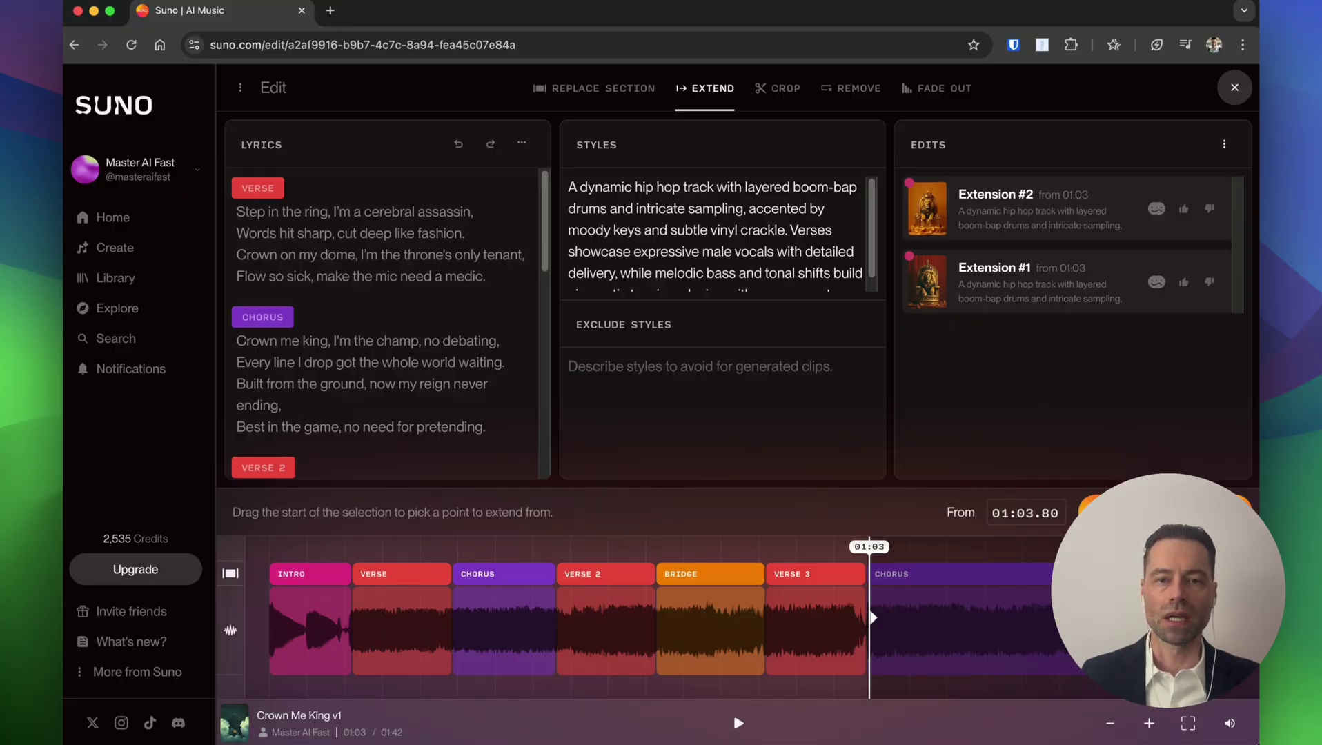
pyautogui.click(1000, 279)
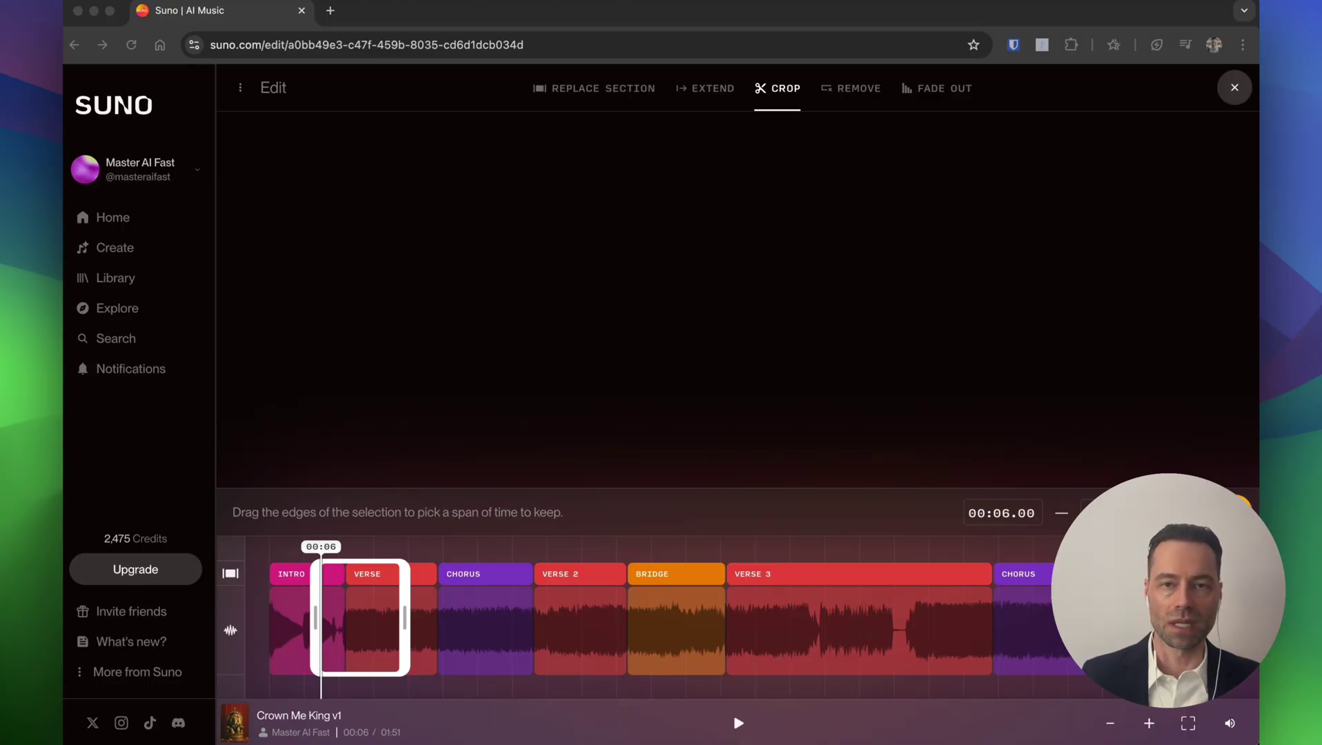
# Try a crop selection starting at 00:08.35 and running from the first verse through Verse 2
pyautogui.moveTo(404, 617); pyautogui.dragTo(529, 618)
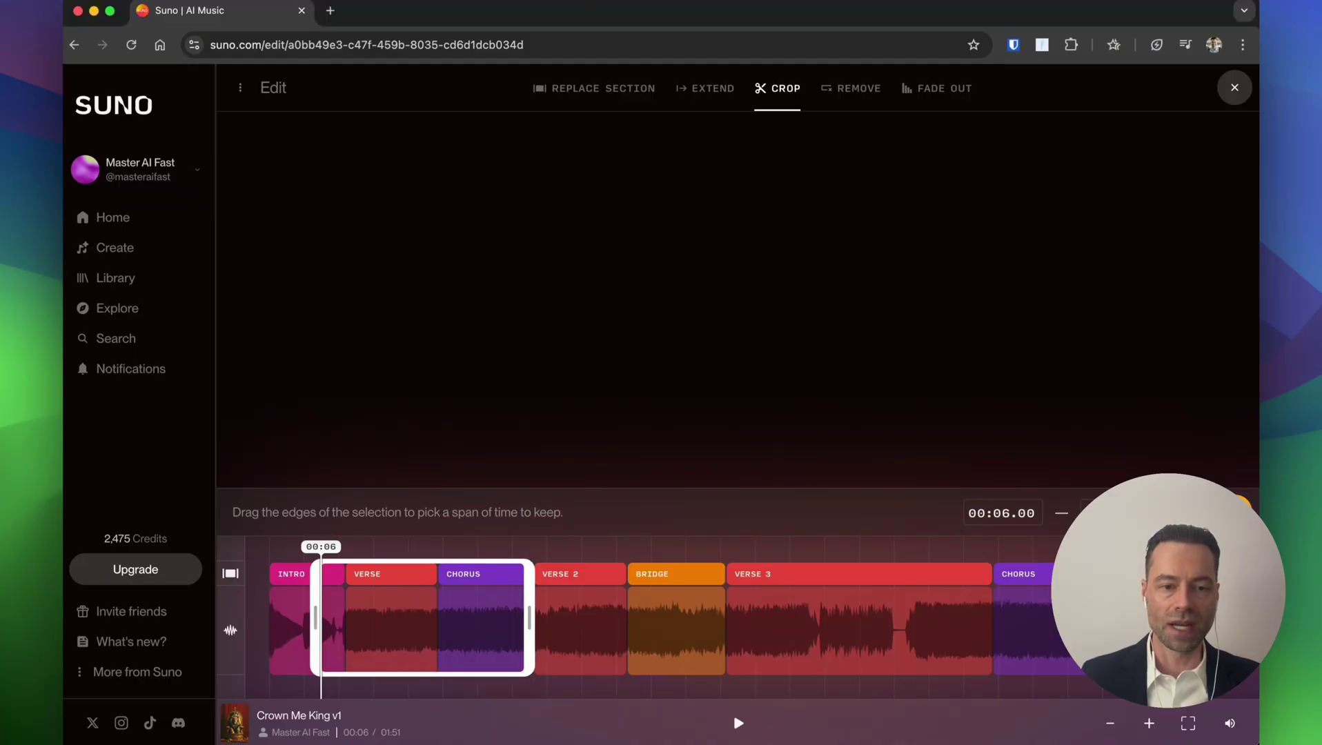
pyautogui.moveTo(315, 618); pyautogui.dragTo(336, 618)
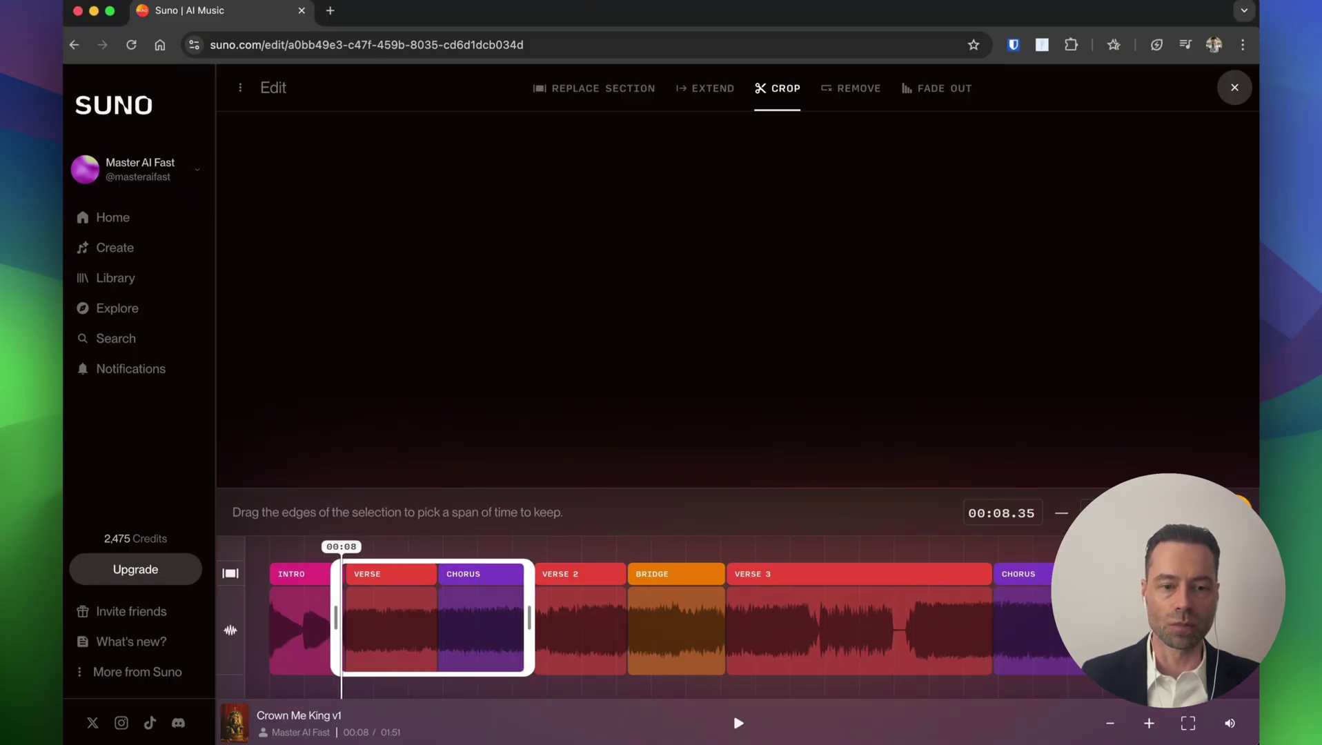
pyautogui.moveTo(529, 617); pyautogui.dragTo(625, 617)
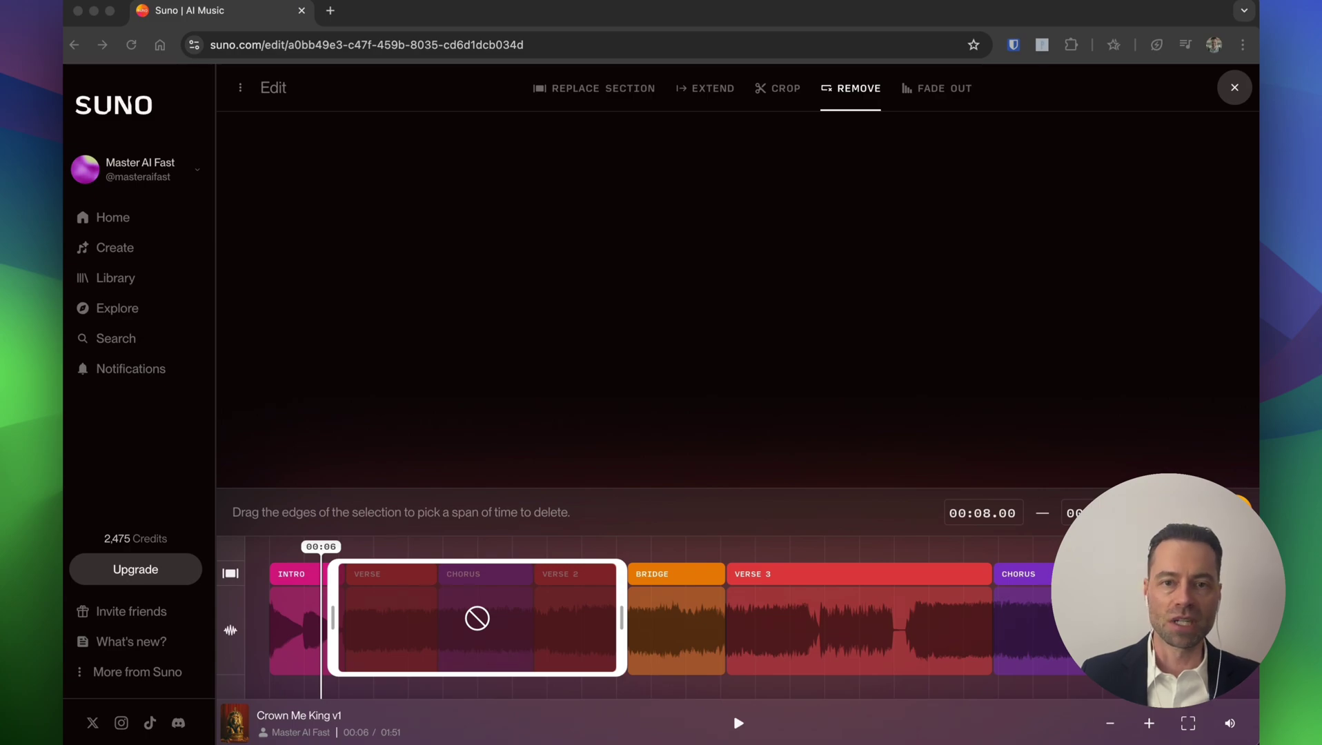
# Try shifting the section marked for removal, and try a fade-out starting in the chorus after Verse 3
pyautogui.moveTo(476, 618); pyautogui.dragTo(408, 618)
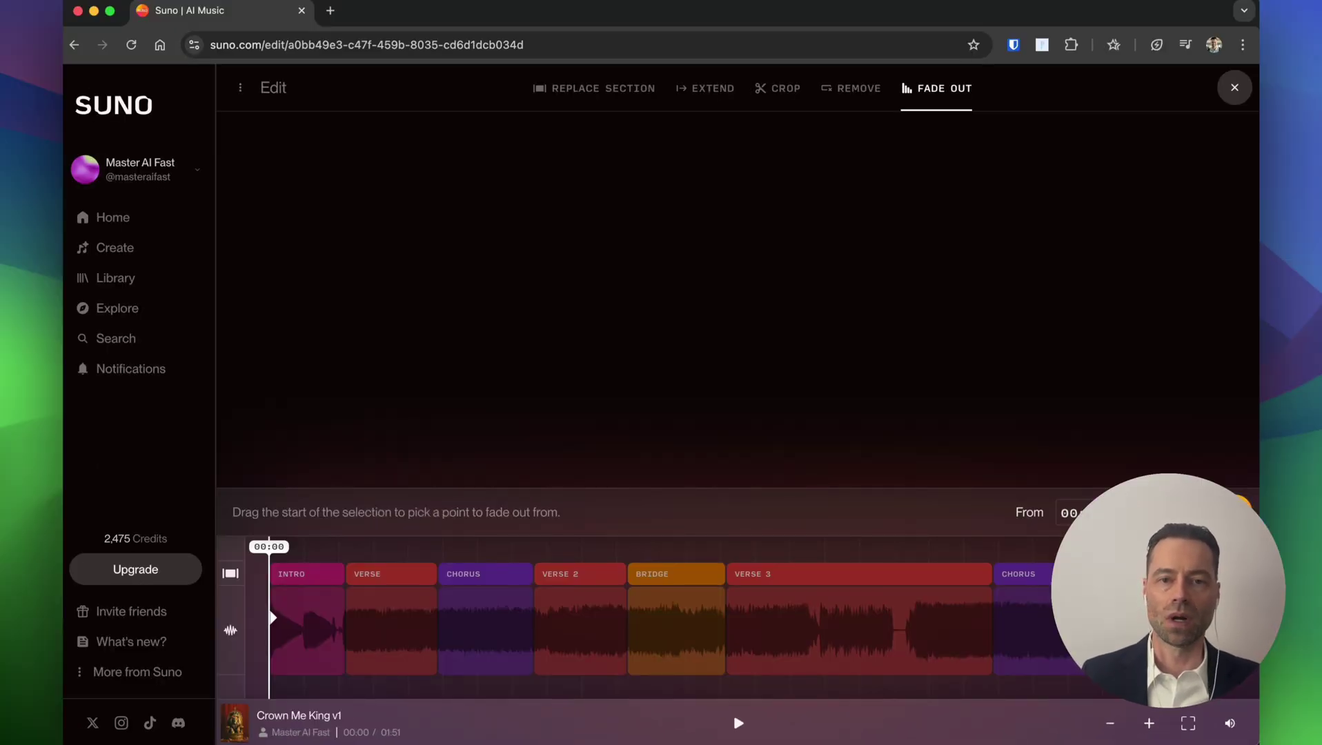
pyautogui.moveTo(273, 617); pyautogui.dragTo(1008, 618)
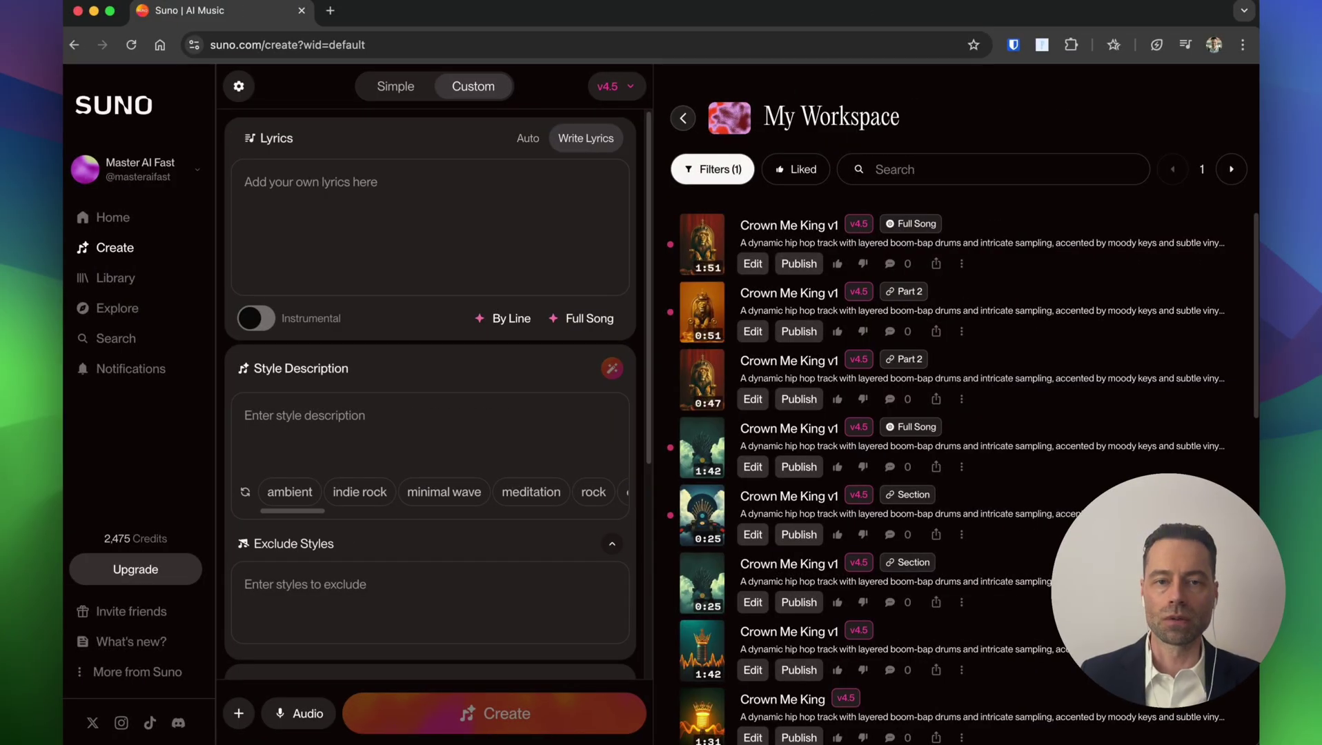
# Create a persona named Hip-Hop Aggressive from the 1:31 Crown Me King song and add it to the new song
pyautogui.scroll(-7, 952, 469)
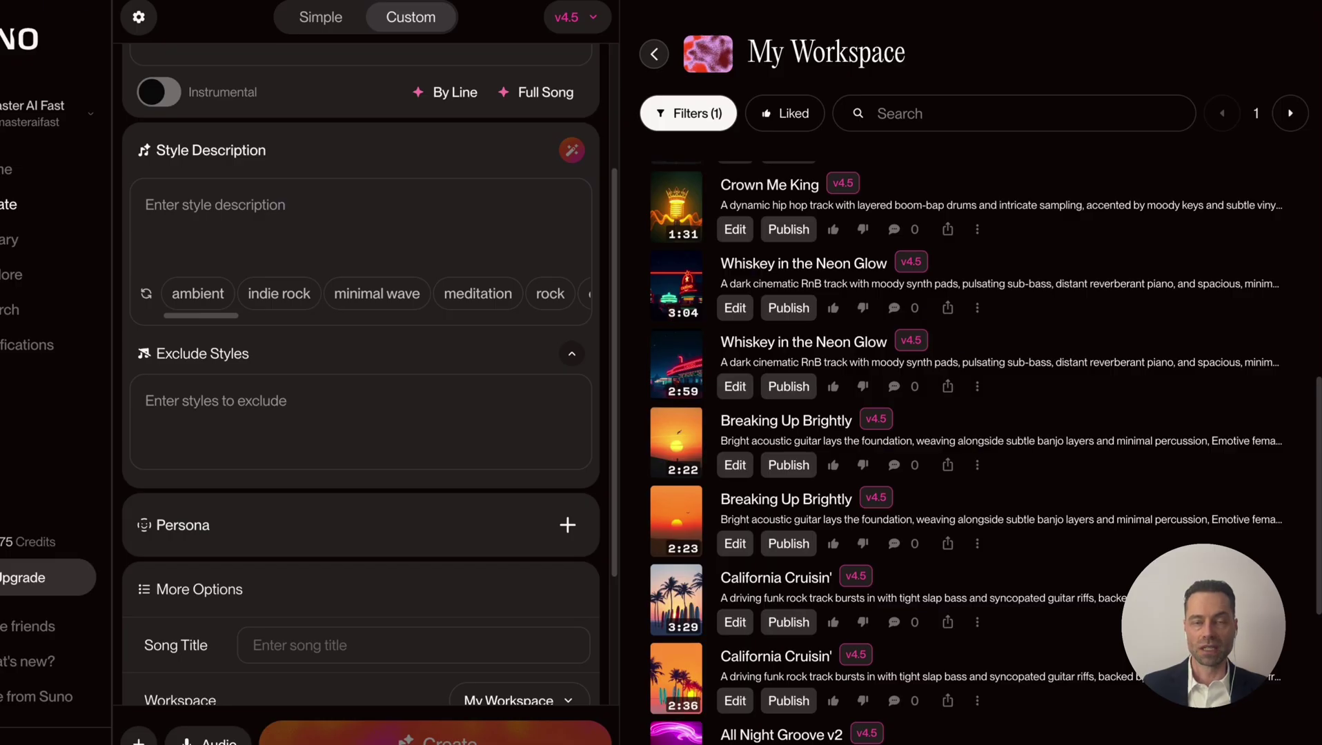
pyautogui.click(976, 229)
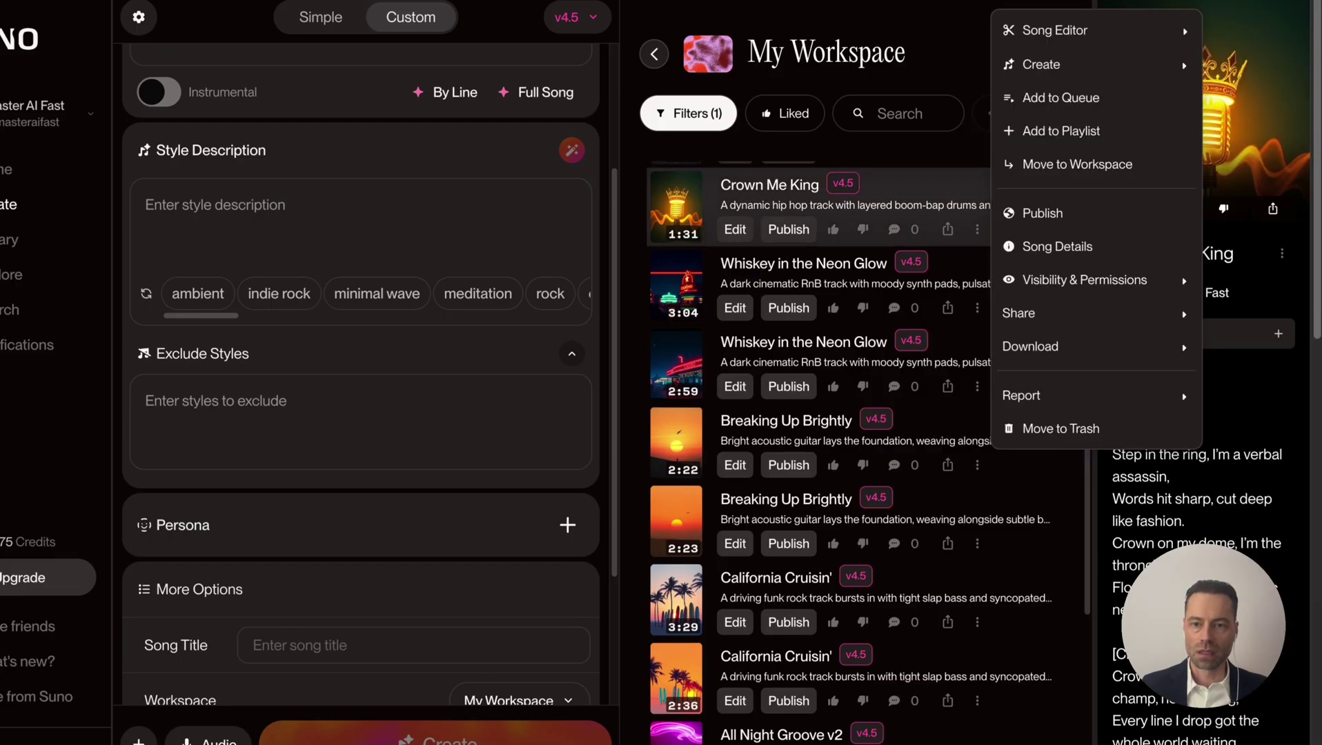
pyautogui.moveTo(1076, 64)
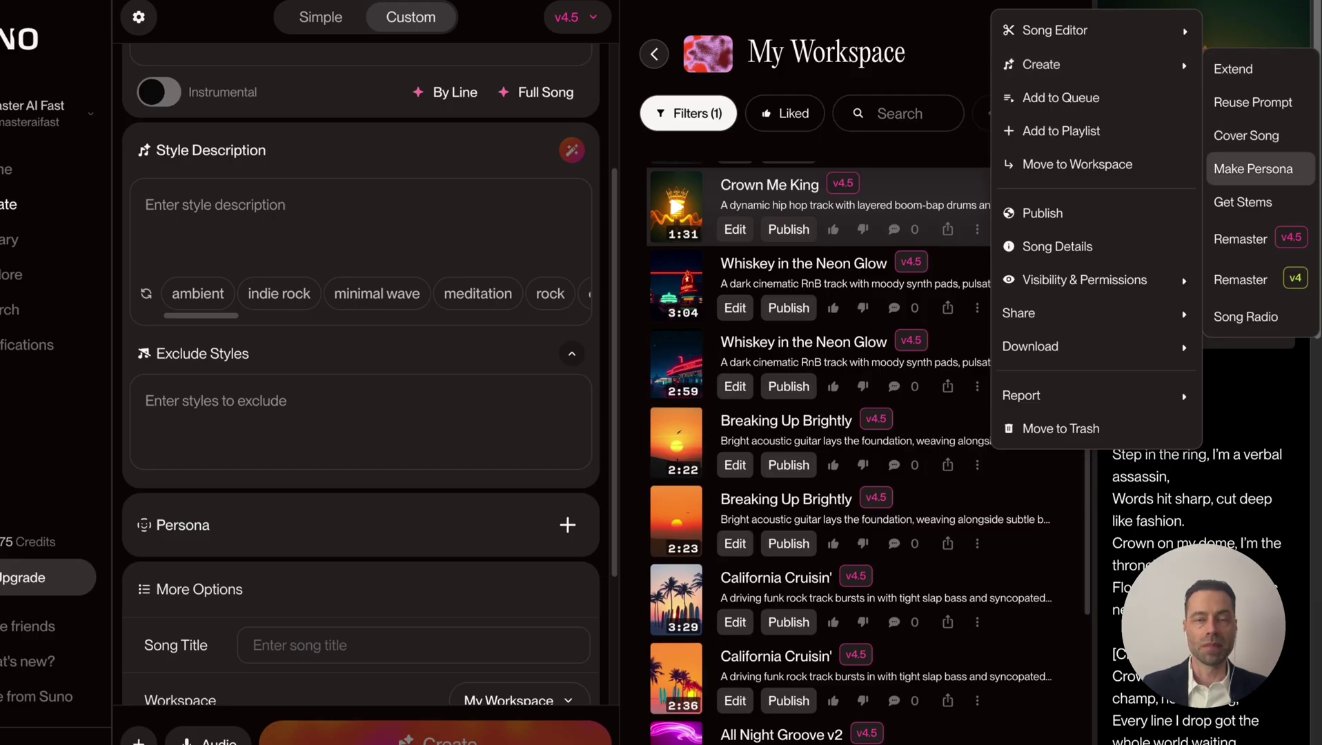
pyautogui.click(1253, 168)
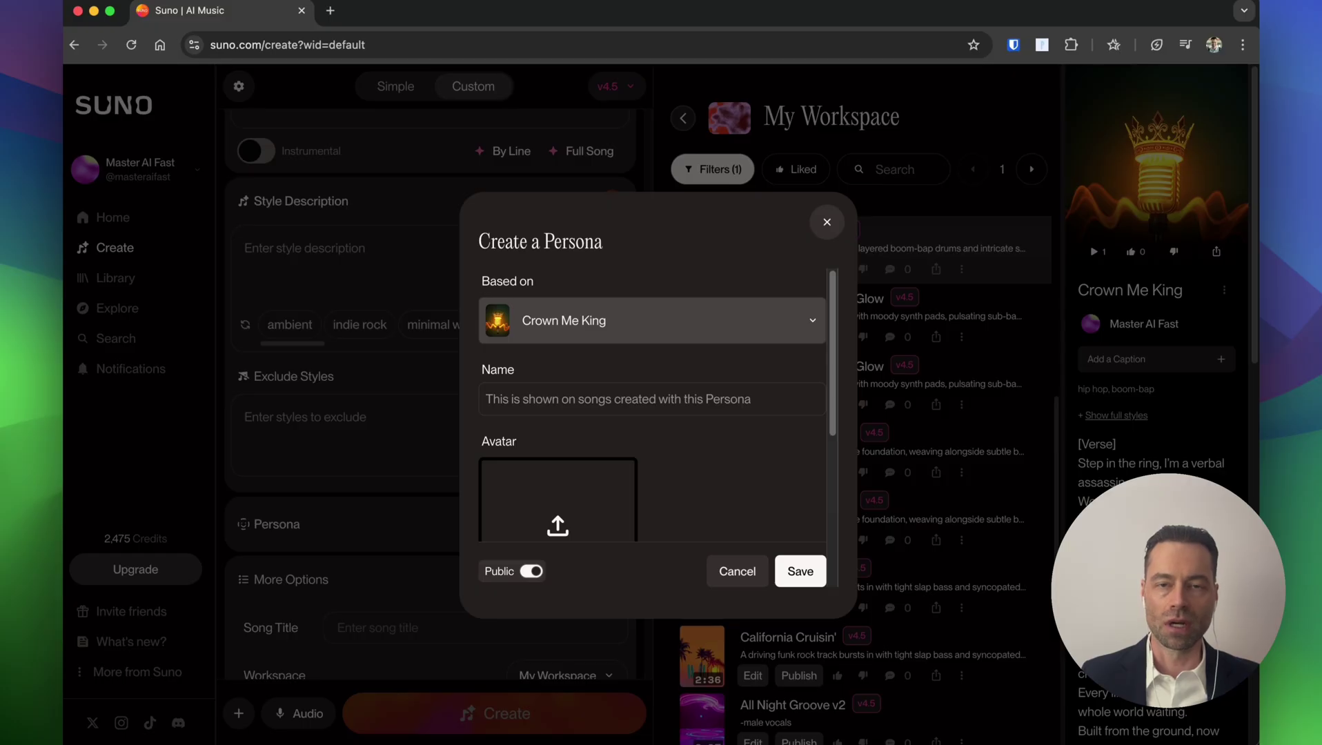
pyautogui.scroll(-1, 652, 400)
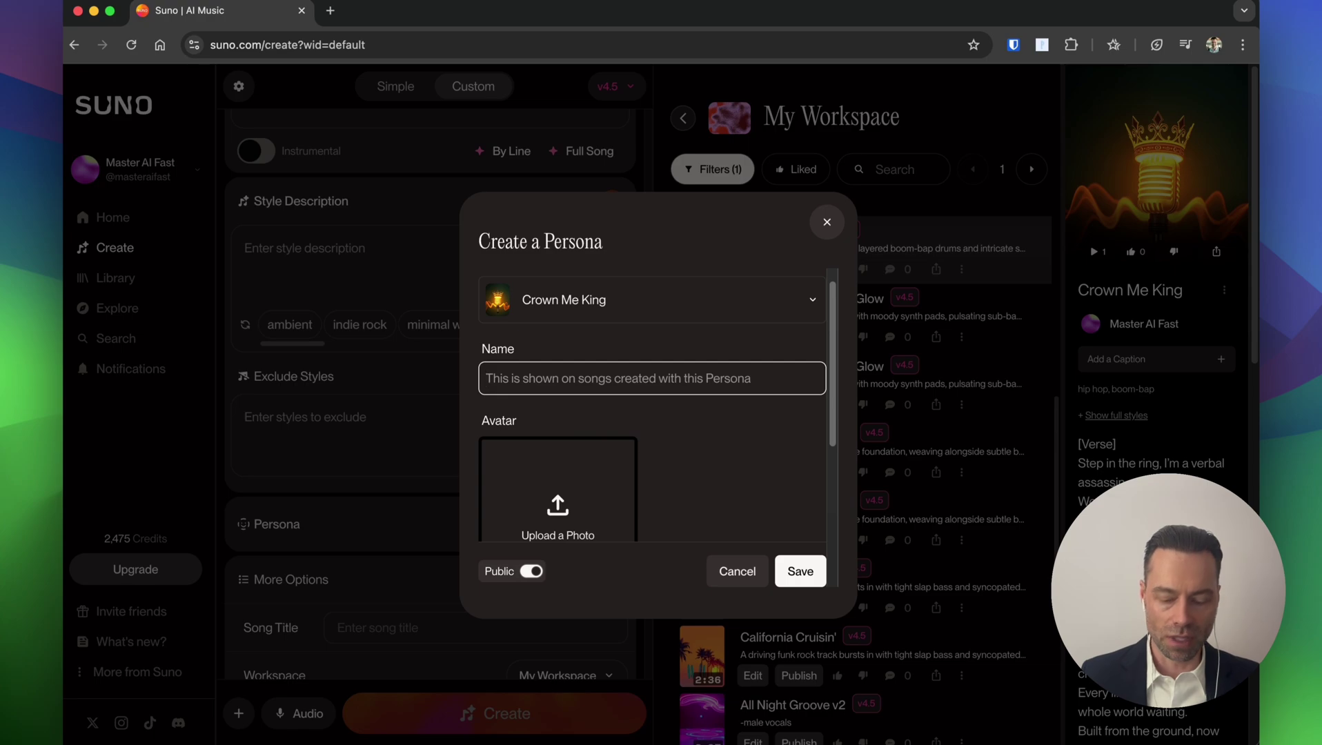
pyautogui.write('Hip')
pyautogui.scroll(-4, 652, 414)
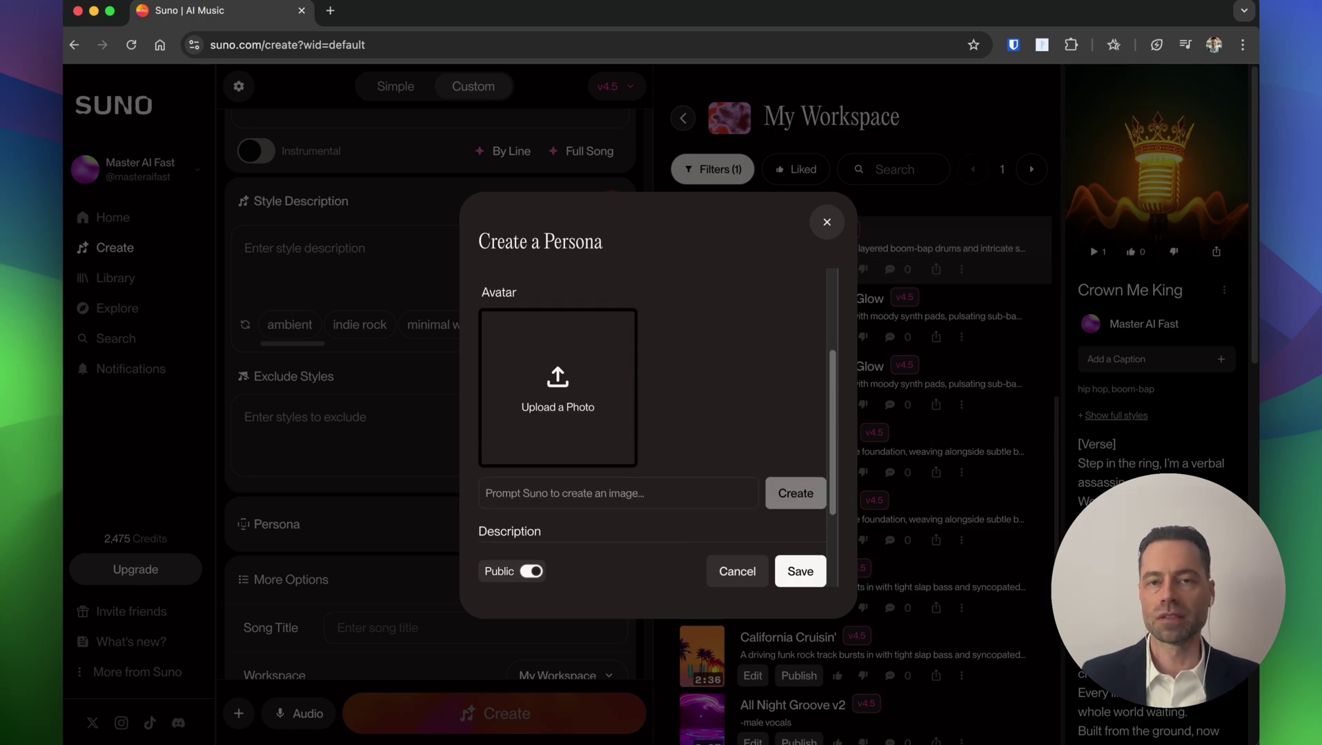
pyautogui.click(486, 493)
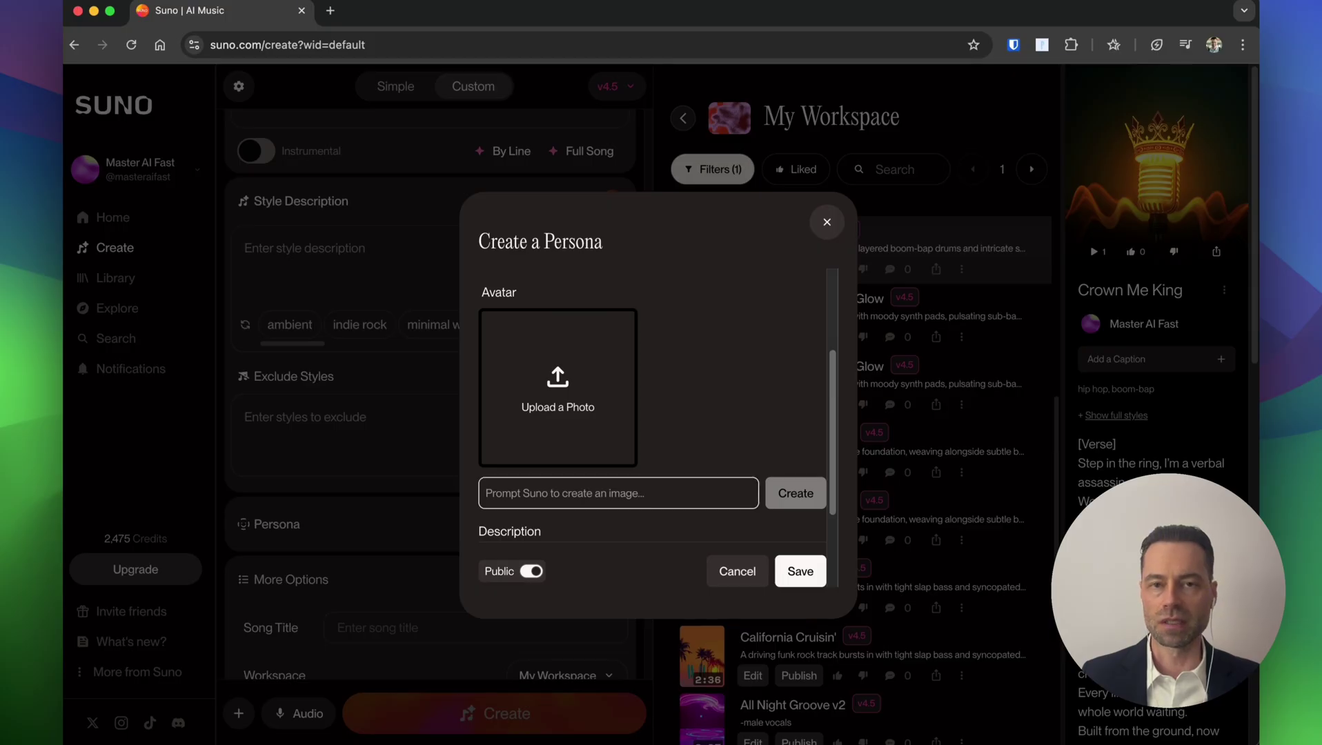
pyautogui.scroll(-3, 652, 414)
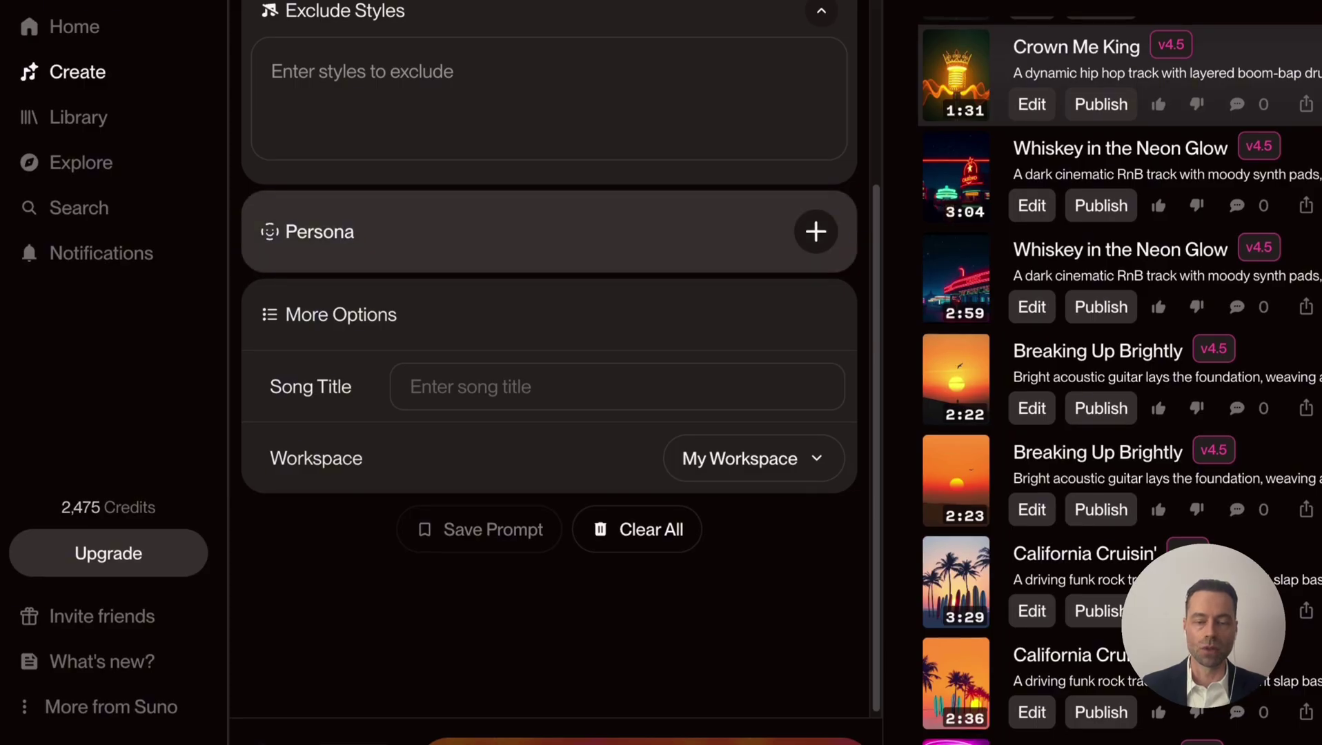
pyautogui.click(815, 231)
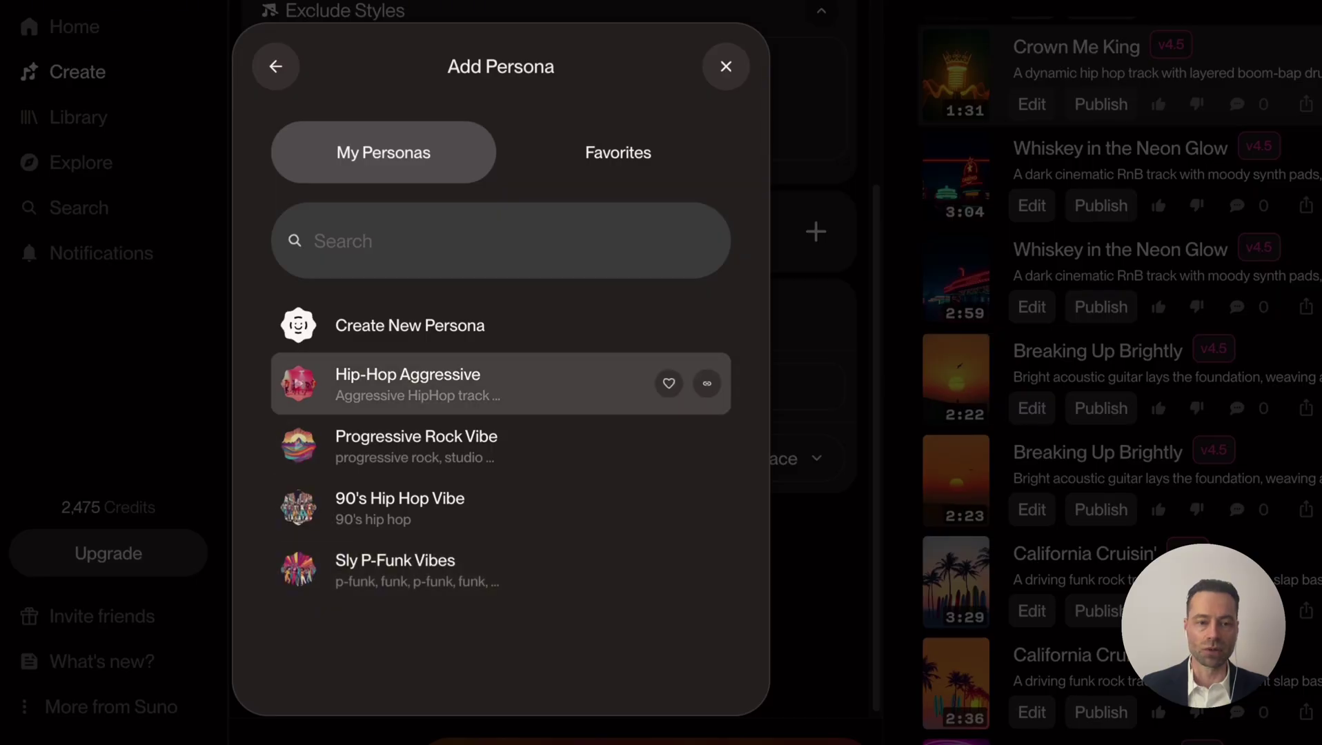
pyautogui.click(442, 383)
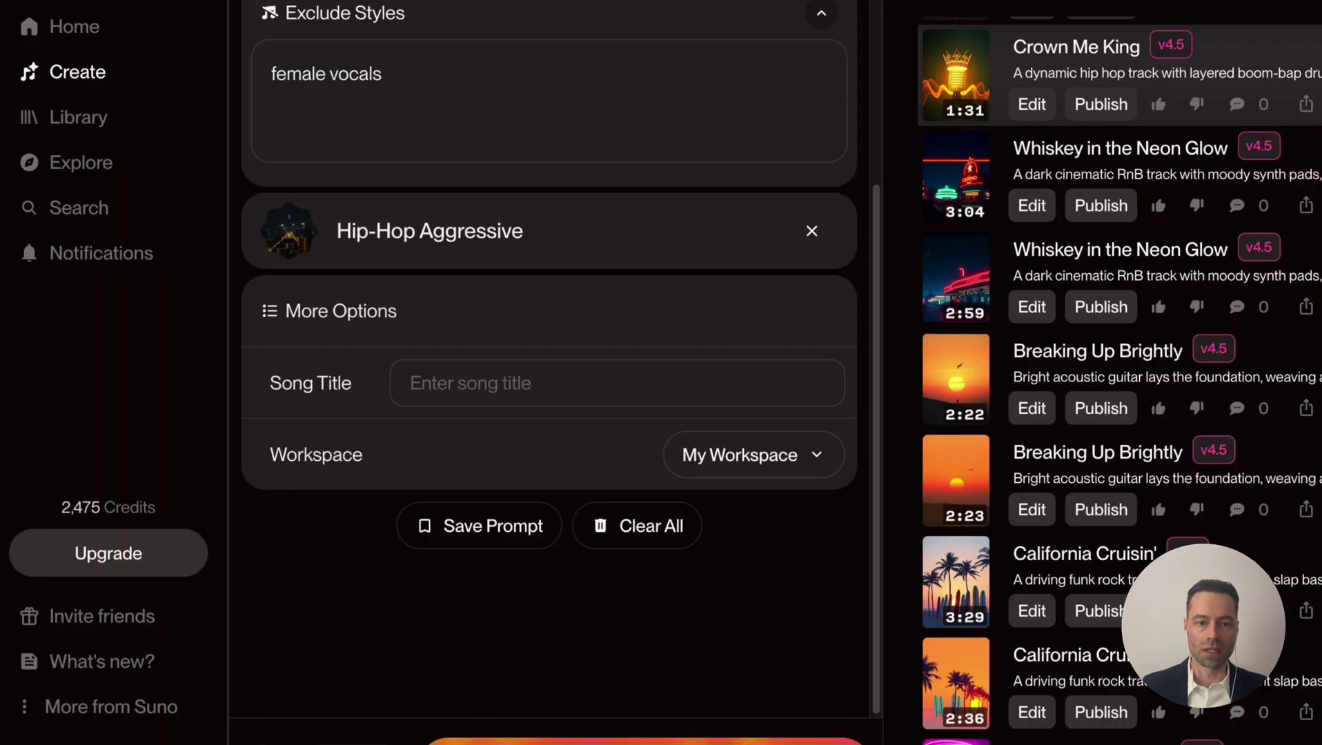
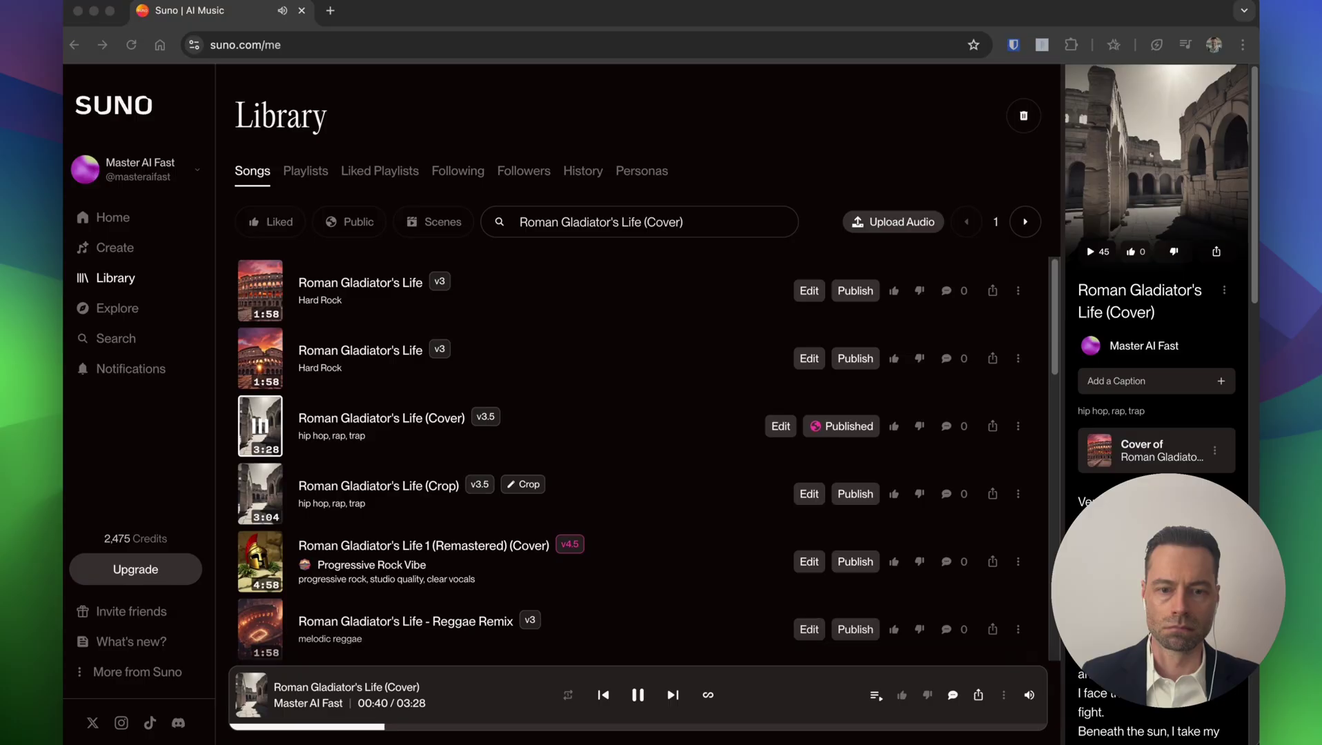
# Pause Roman Gladiator's Life (Cover) in the library and view the options available for that song
pyautogui.click(632, 682)
pyautogui.click(1017, 426)
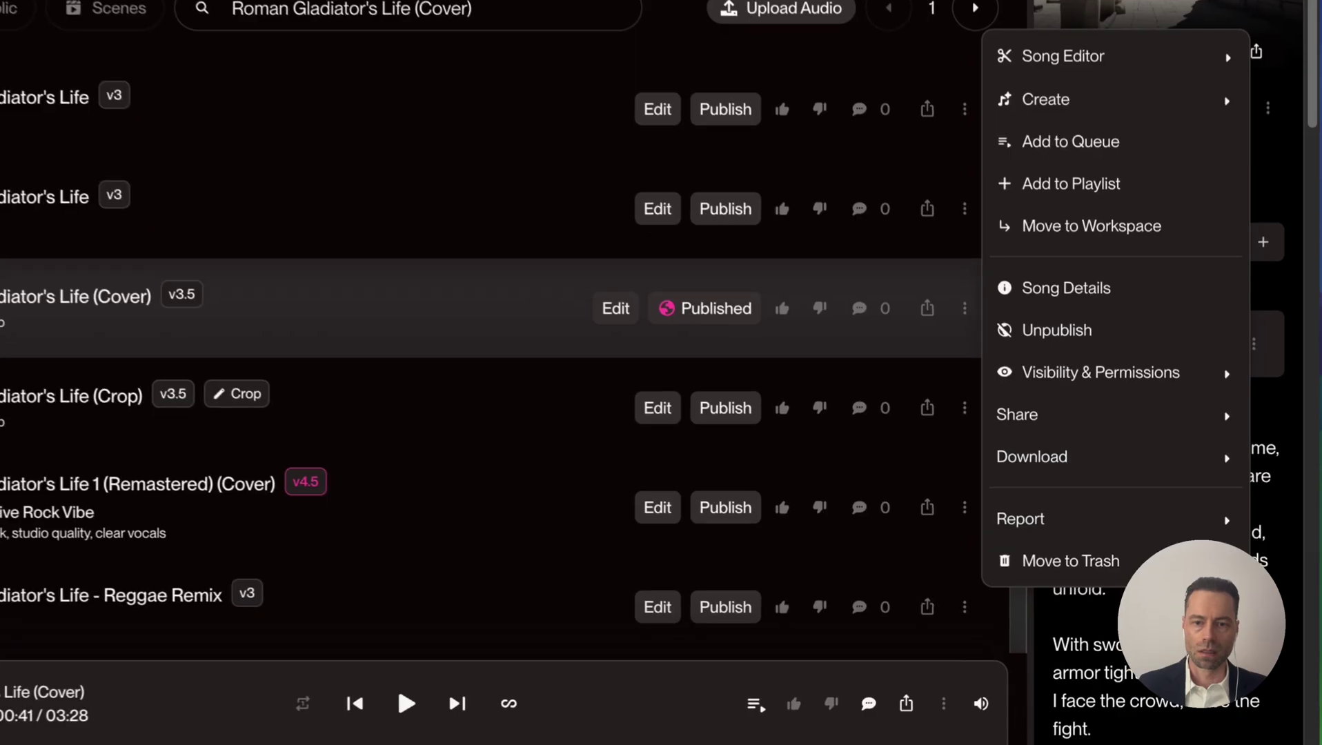
pyautogui.moveTo(1072, 284)
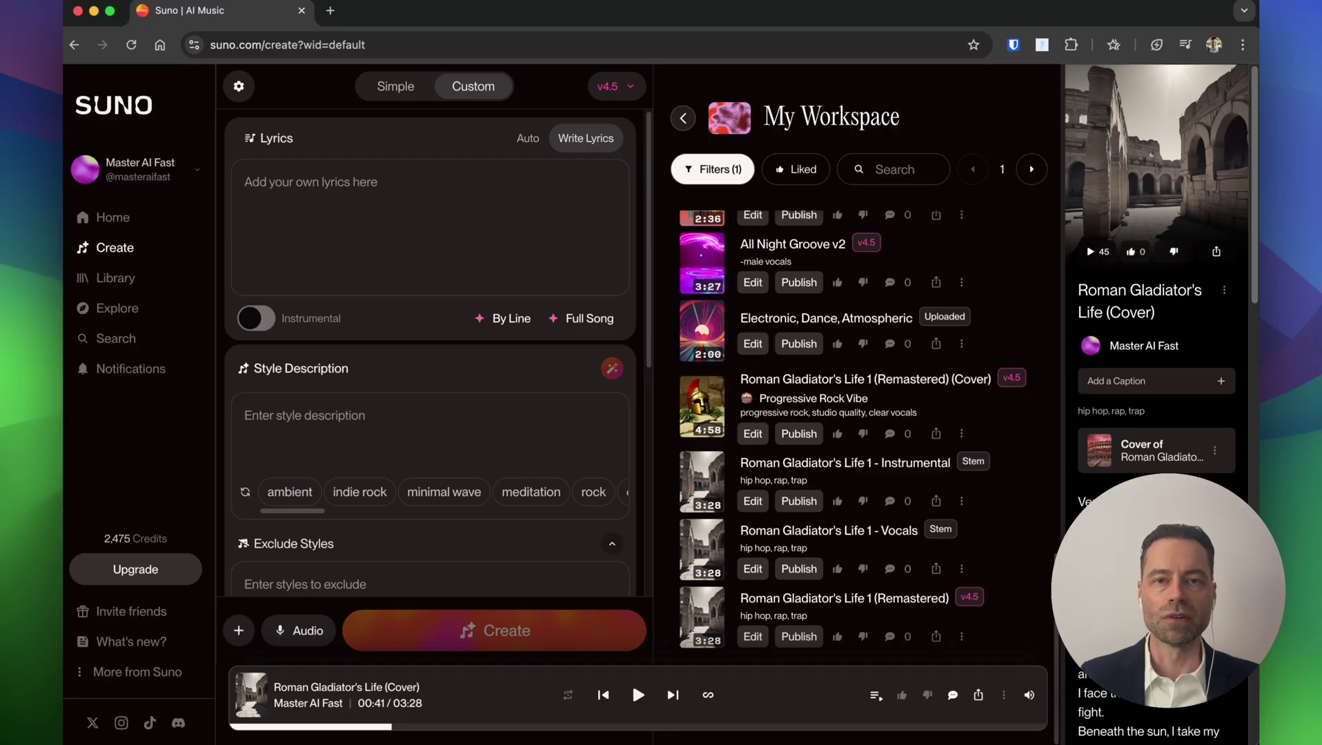
# Play Roman Gladiator's Life 1 (Remastered) from My Workspace to hear the remaster, and pause it
pyautogui.click(701, 616)
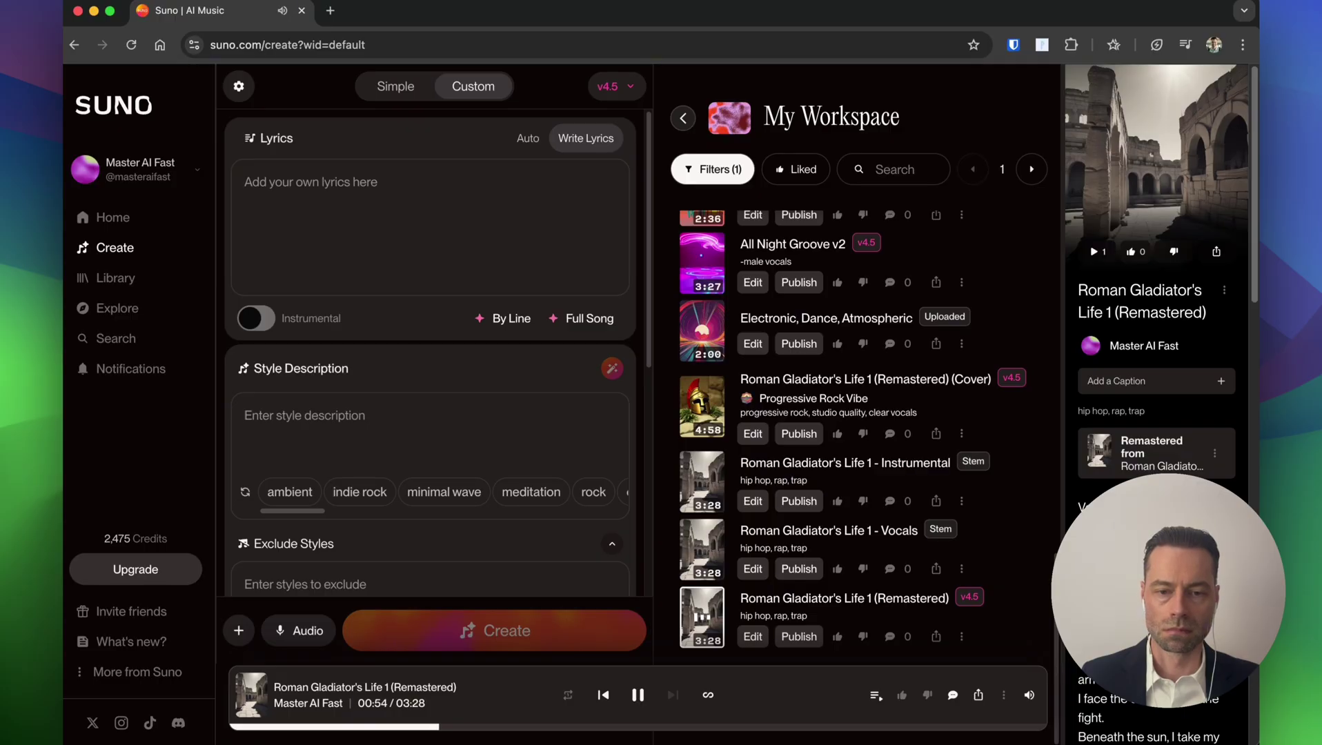
pyautogui.click(633, 687)
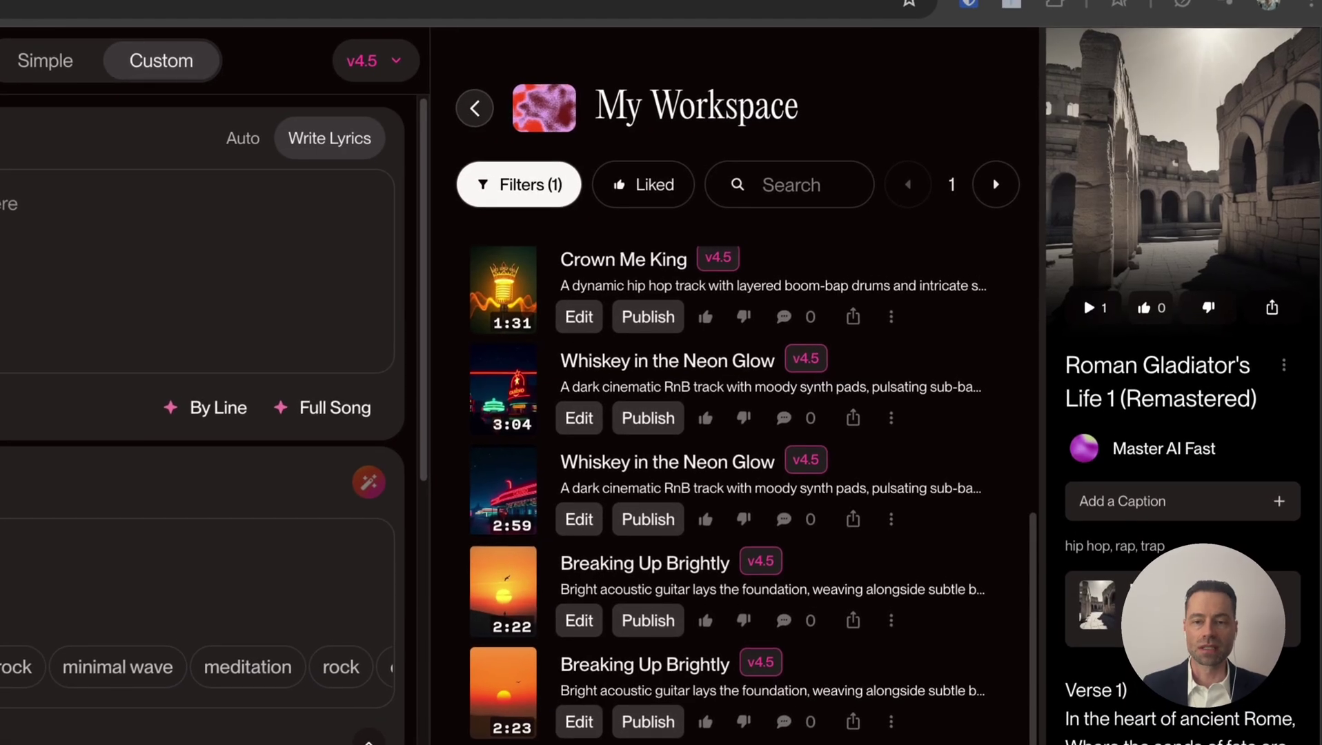
# View the options for the 3:04 Whiskey in the Neon Glow song, including its Create options
pyautogui.click(890, 418)
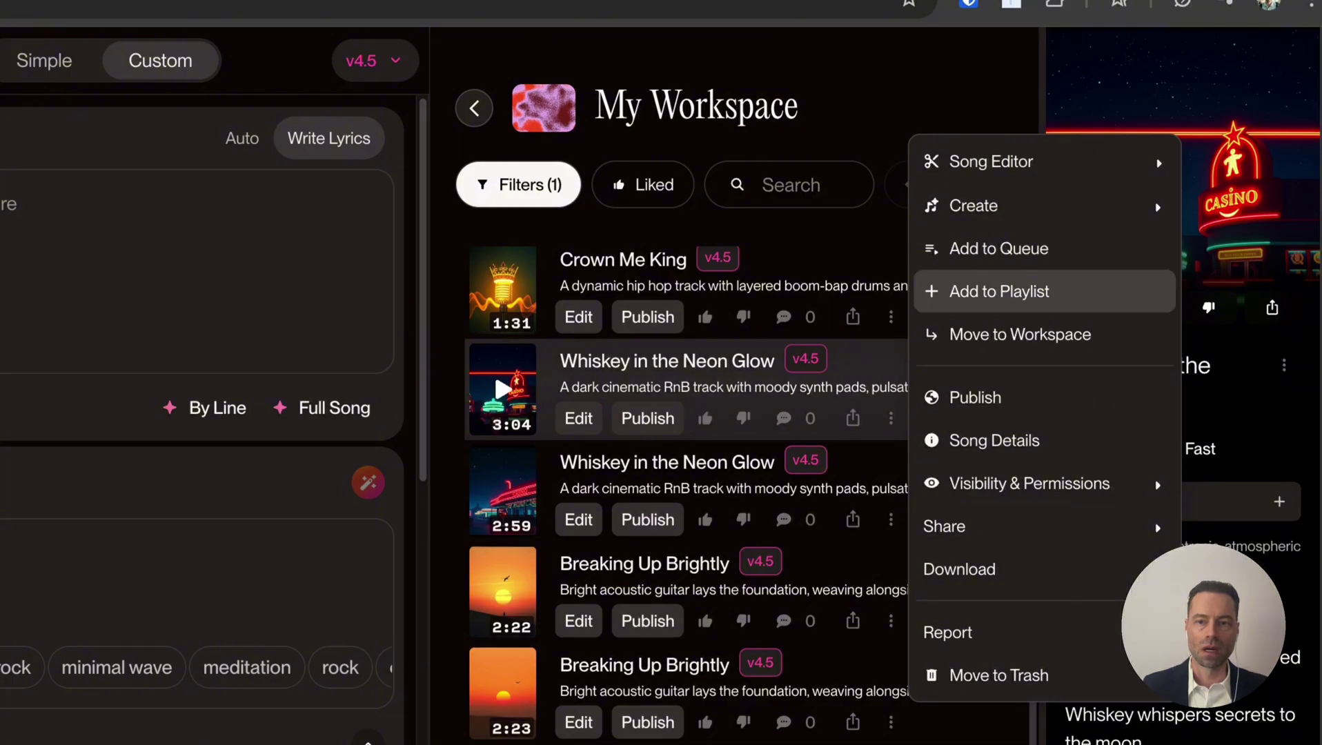
pyautogui.moveTo(1000, 205)
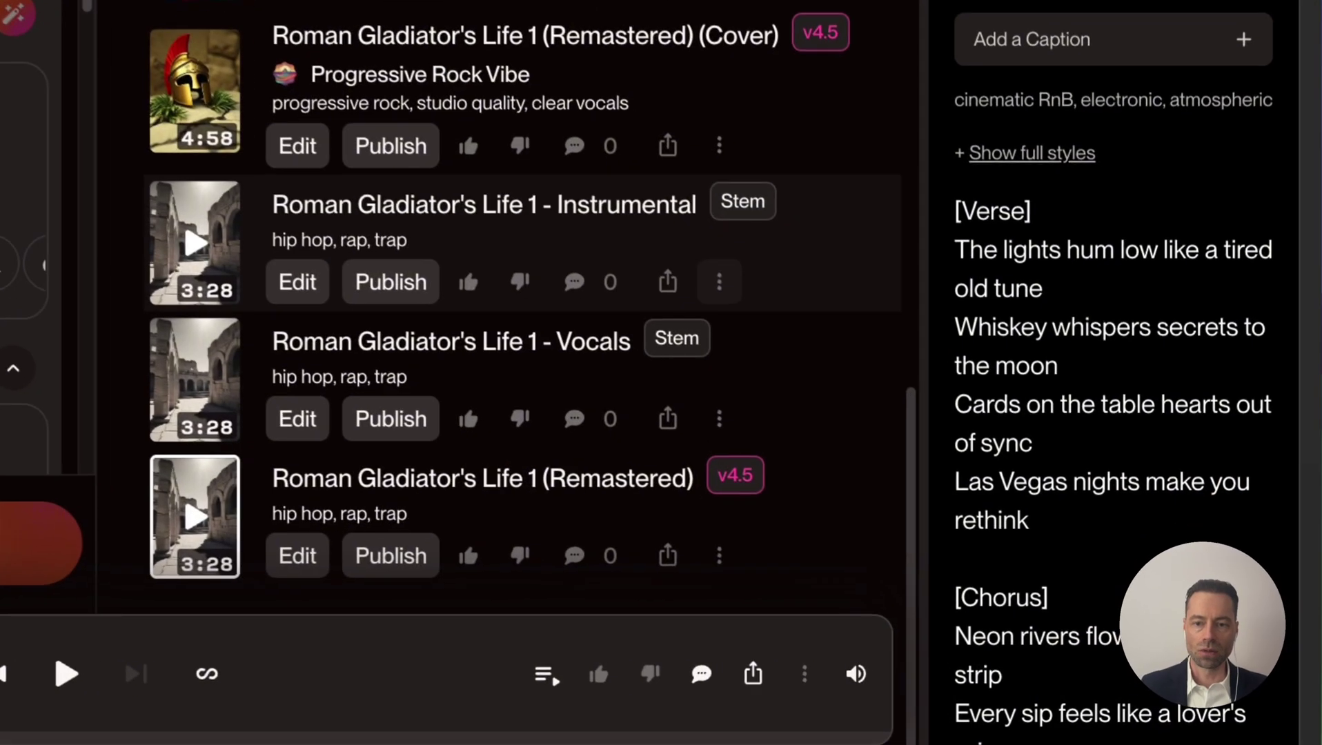
# View the download options for the Roman Gladiator's Life 1 - Instrumental stem and the sharing options for Crown Me King v1
pyautogui.click(882, 564)
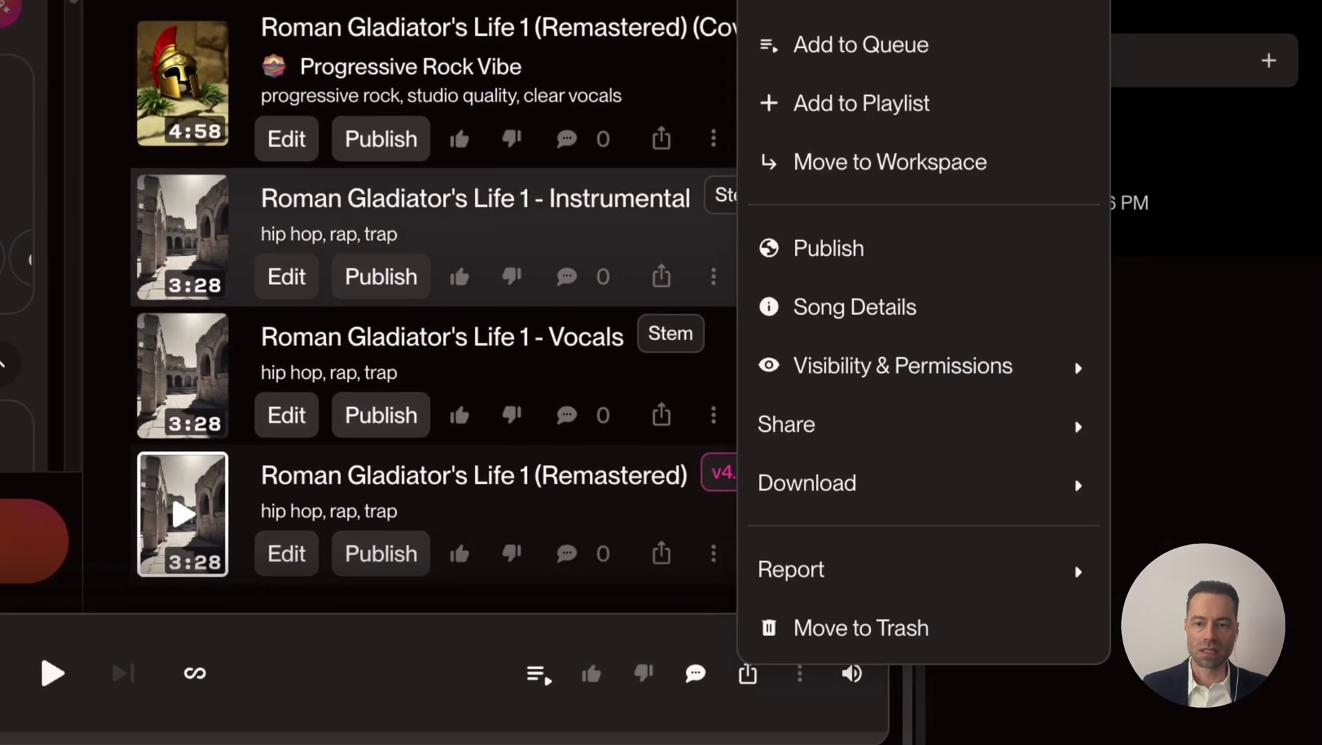
pyautogui.moveTo(807, 483)
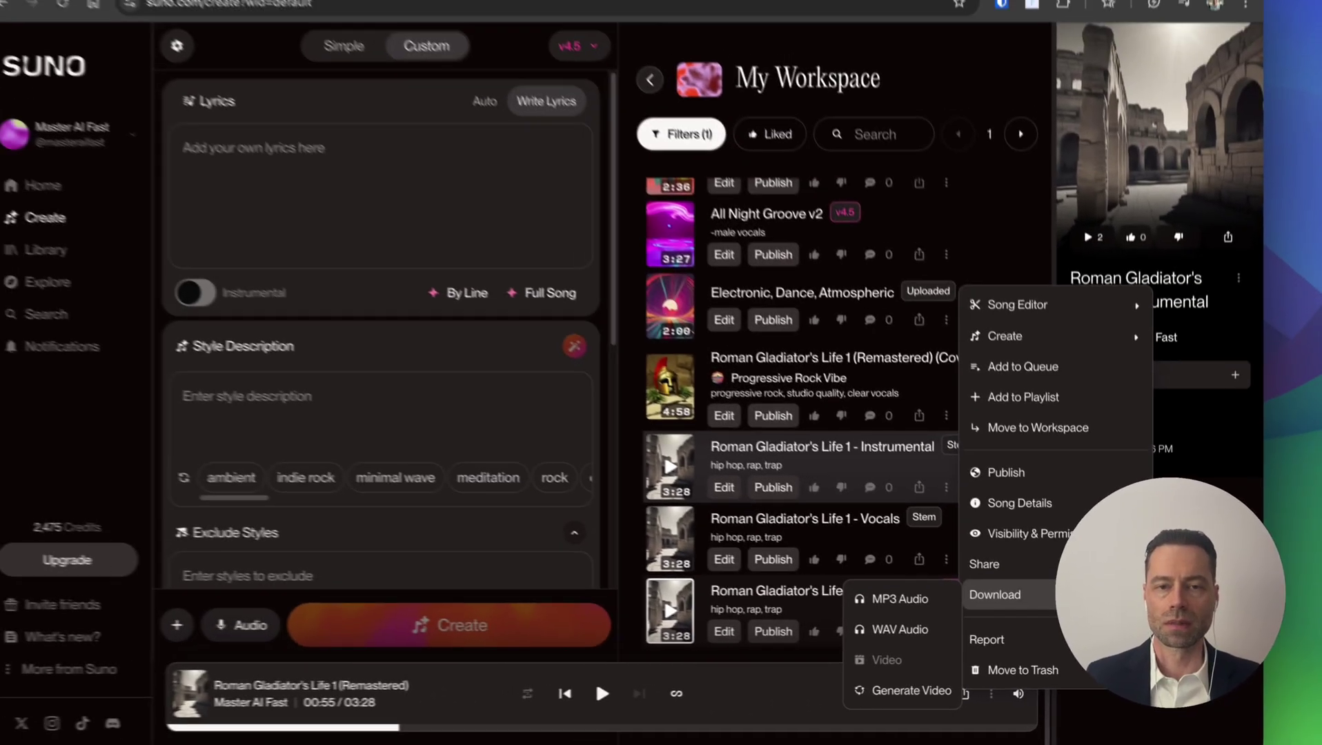
pyautogui.click(38, 647)
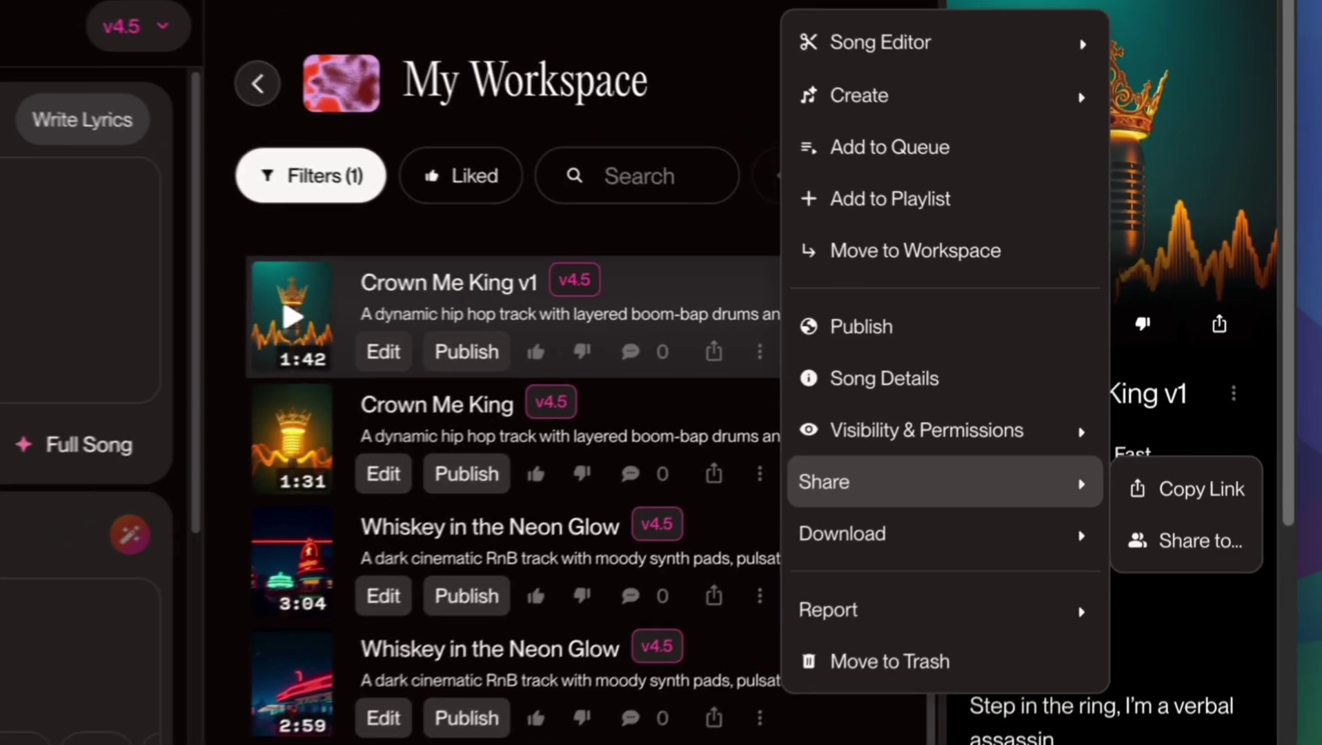
pyautogui.moveTo(863, 521)
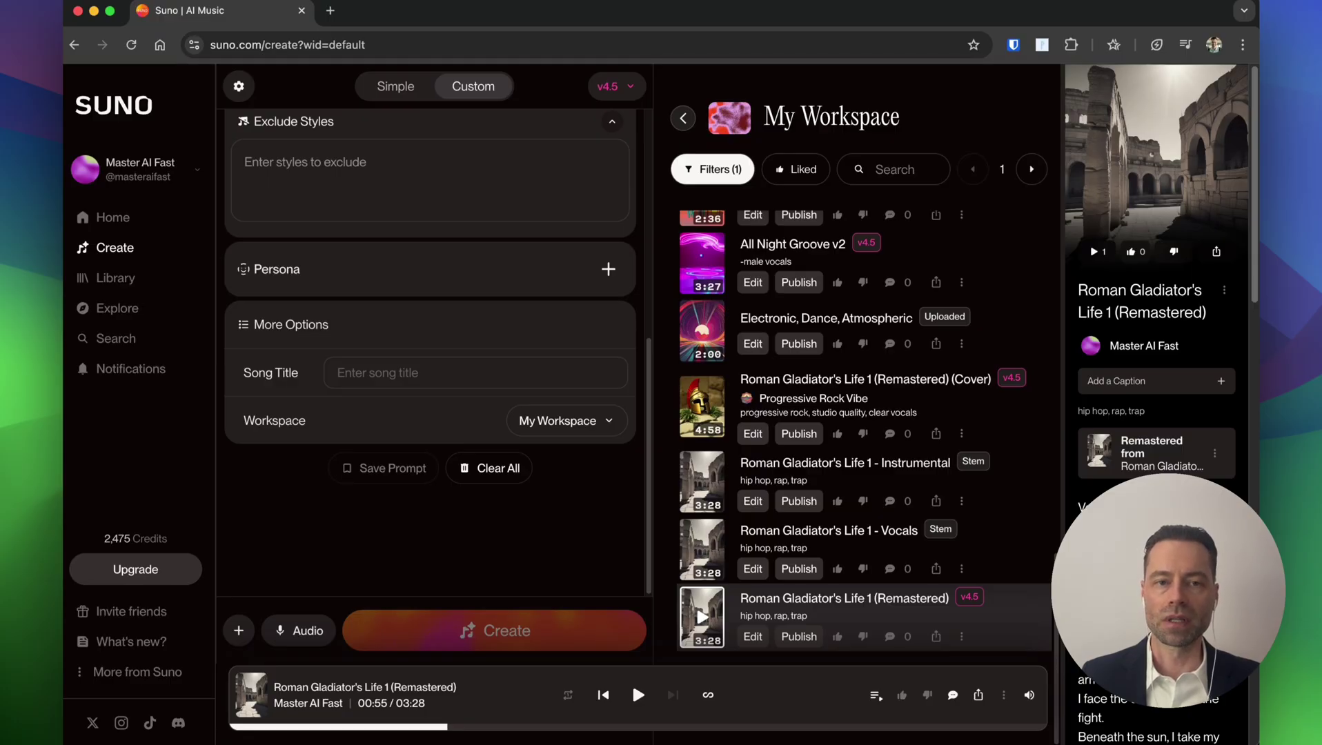
# Set up a cover of Roman Gladiator's Life 1 (Remastered) with the enhanced style "funk pop vibe" and the Progressive Rock Vibe persona
pyautogui.click(961, 636)
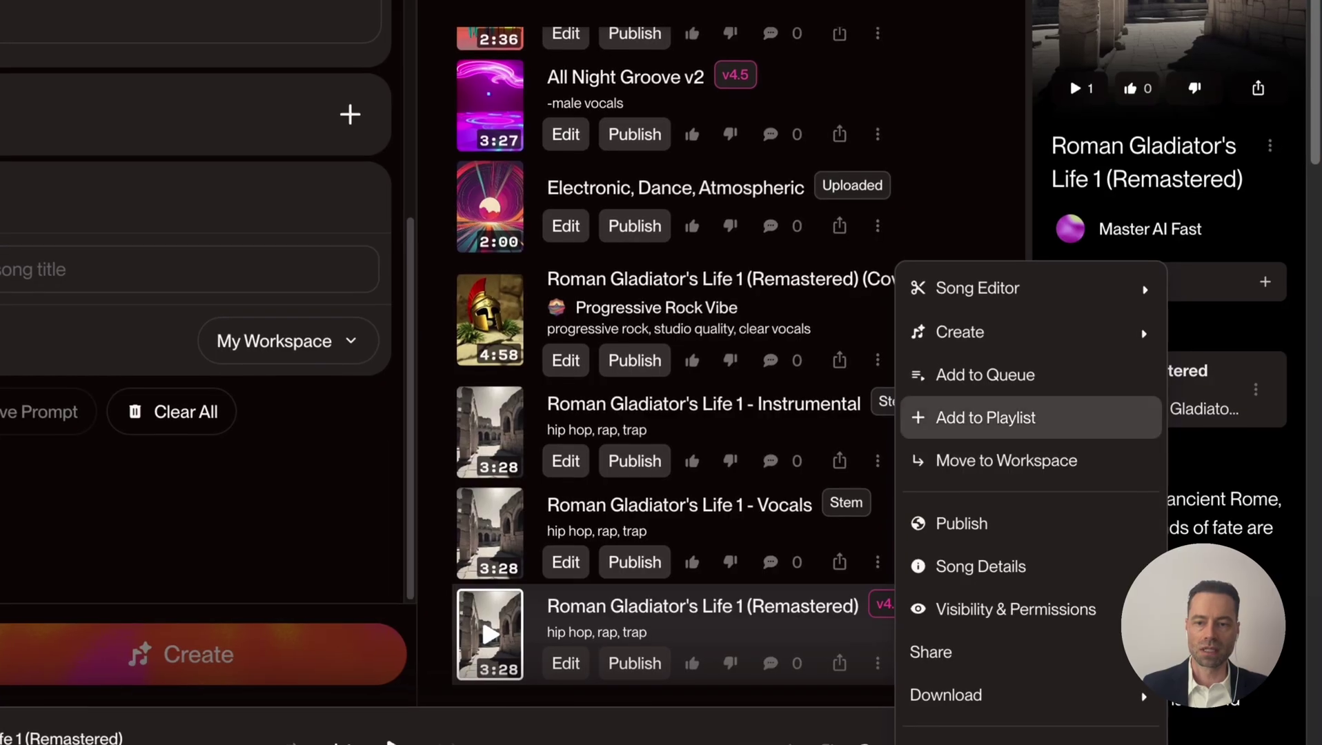
pyautogui.moveTo(1015, 415)
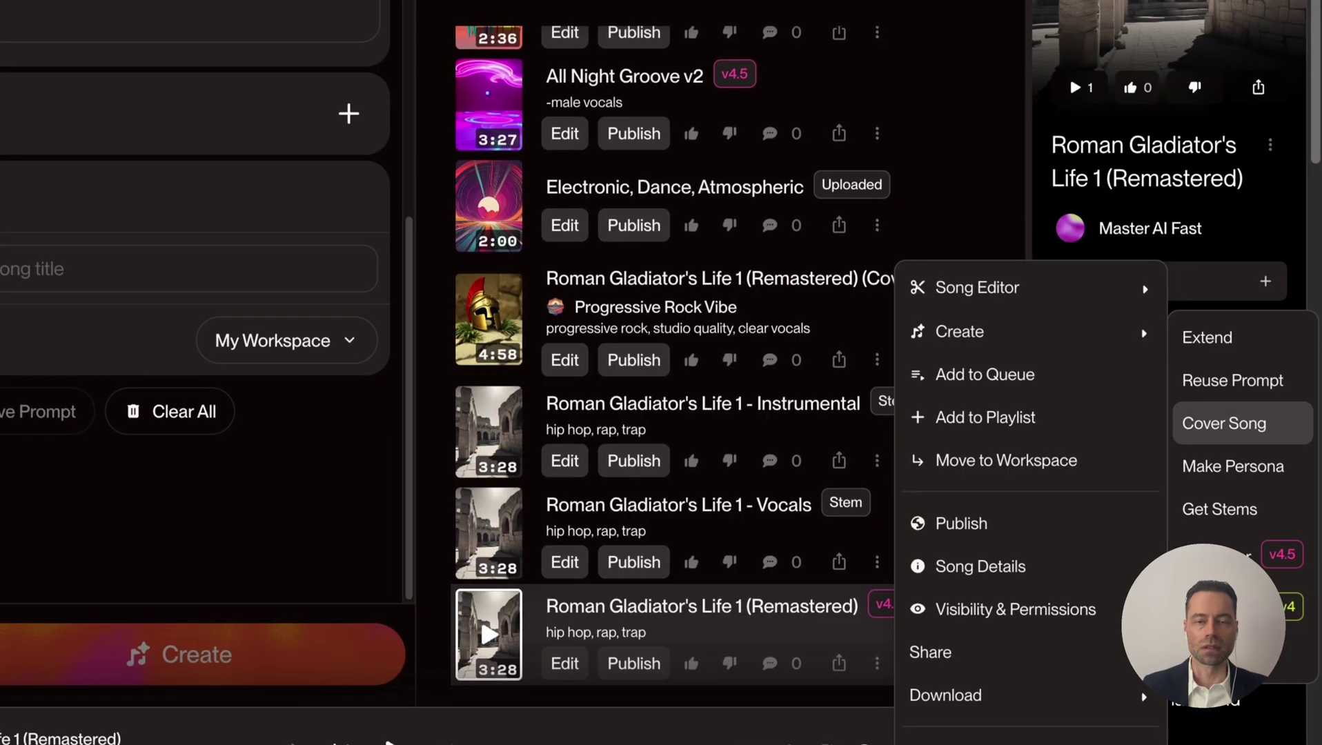
pyautogui.click(1223, 423)
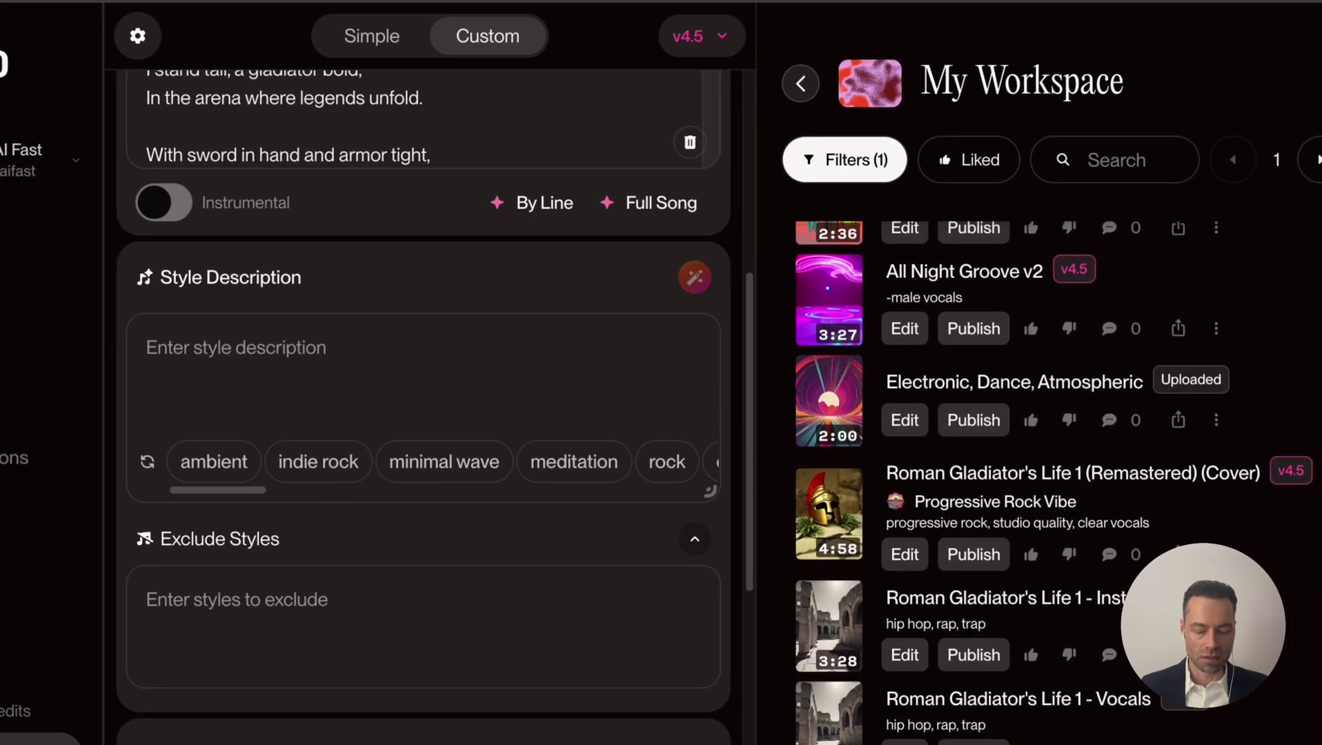
pyautogui.write('funk pop vibe')
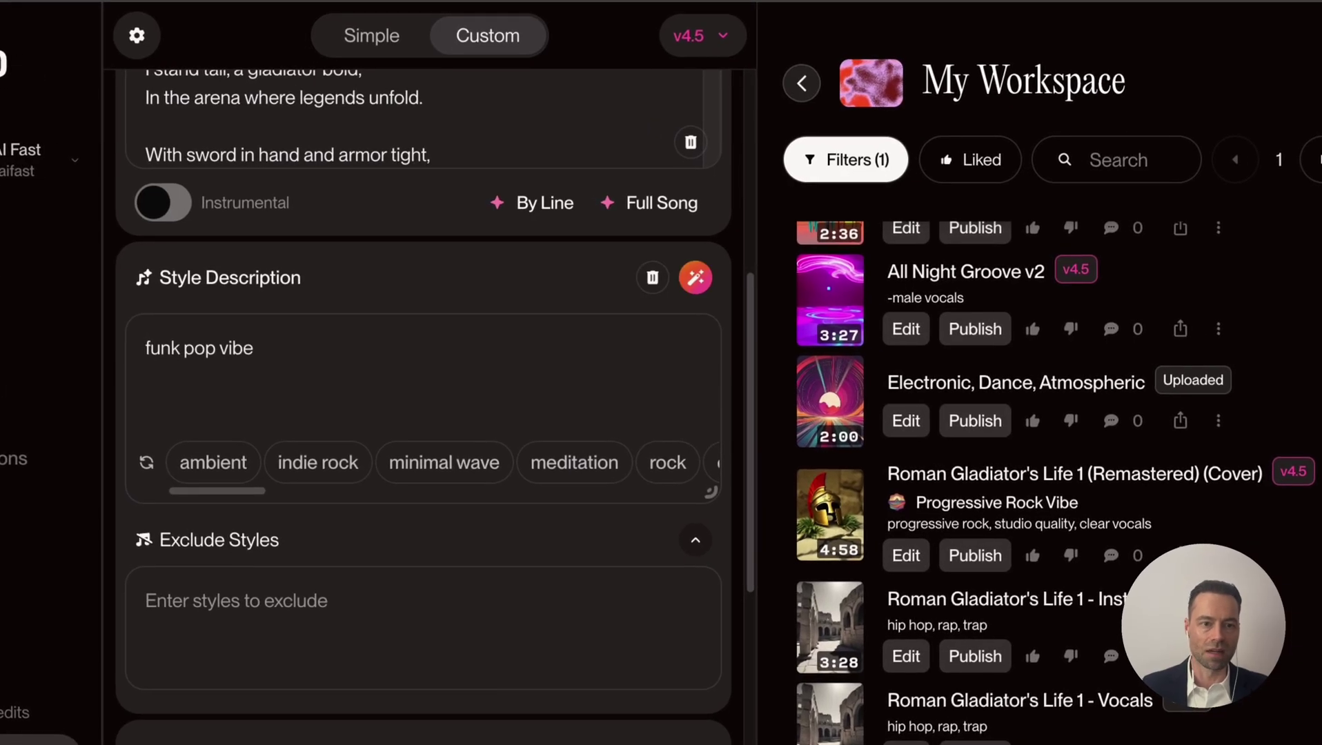
pyautogui.click(695, 277)
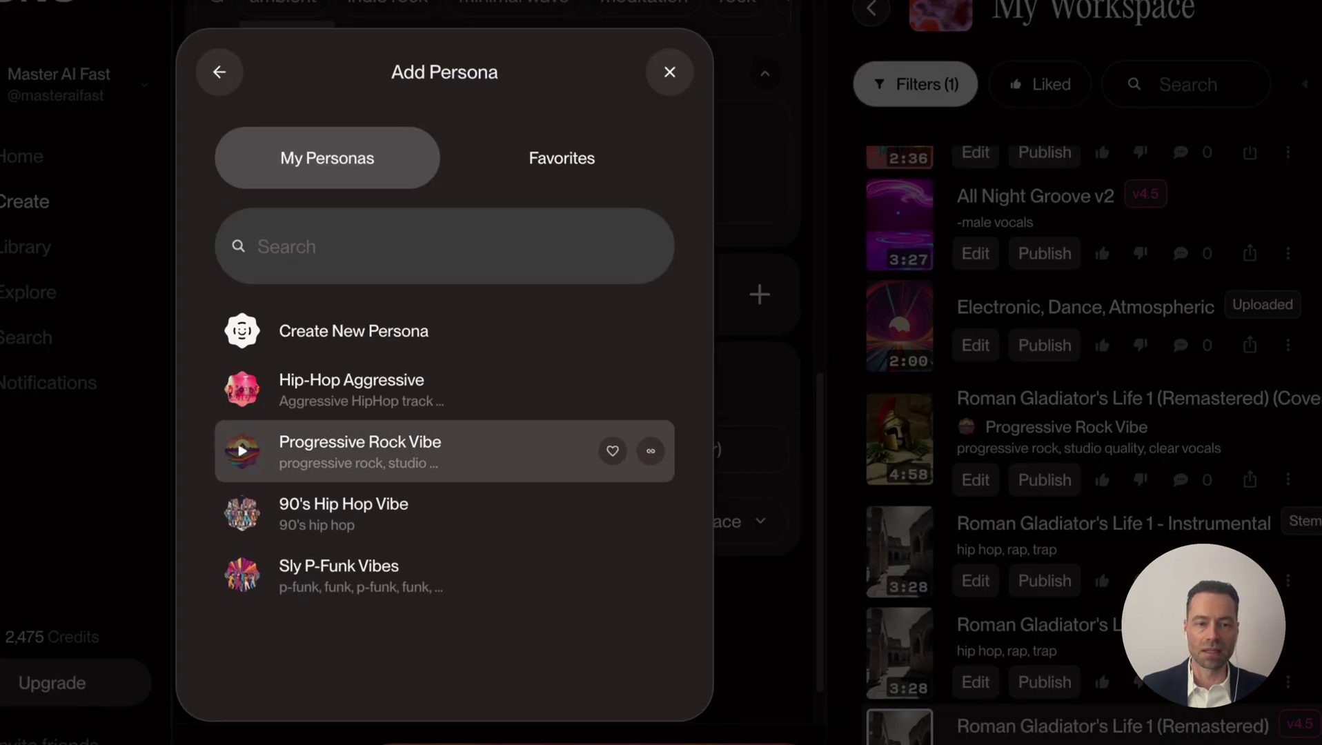
pyautogui.click(414, 450)
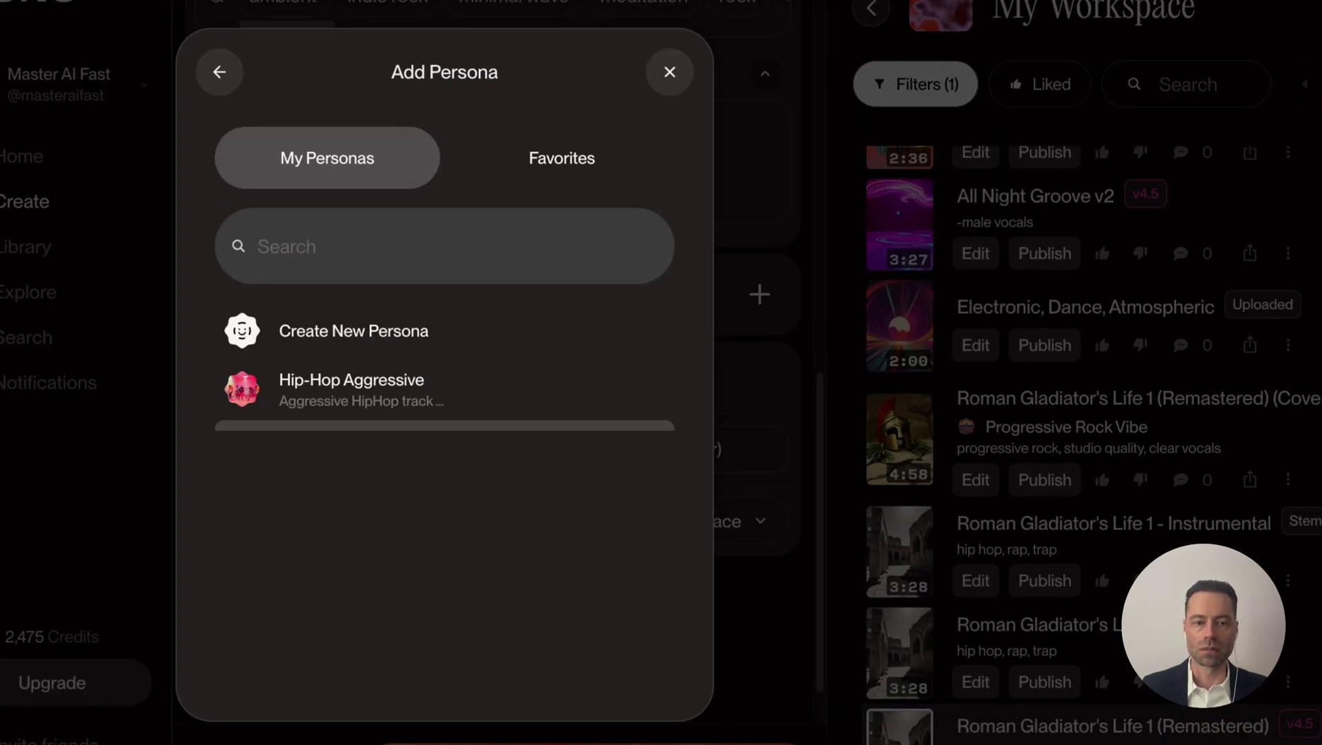
# Play Roman Gladiator's Life 1 (Remastered) (Cover) from My Workspace to hear the cover
pyautogui.scroll(1, 702, 455)
pyautogui.click(702, 455)
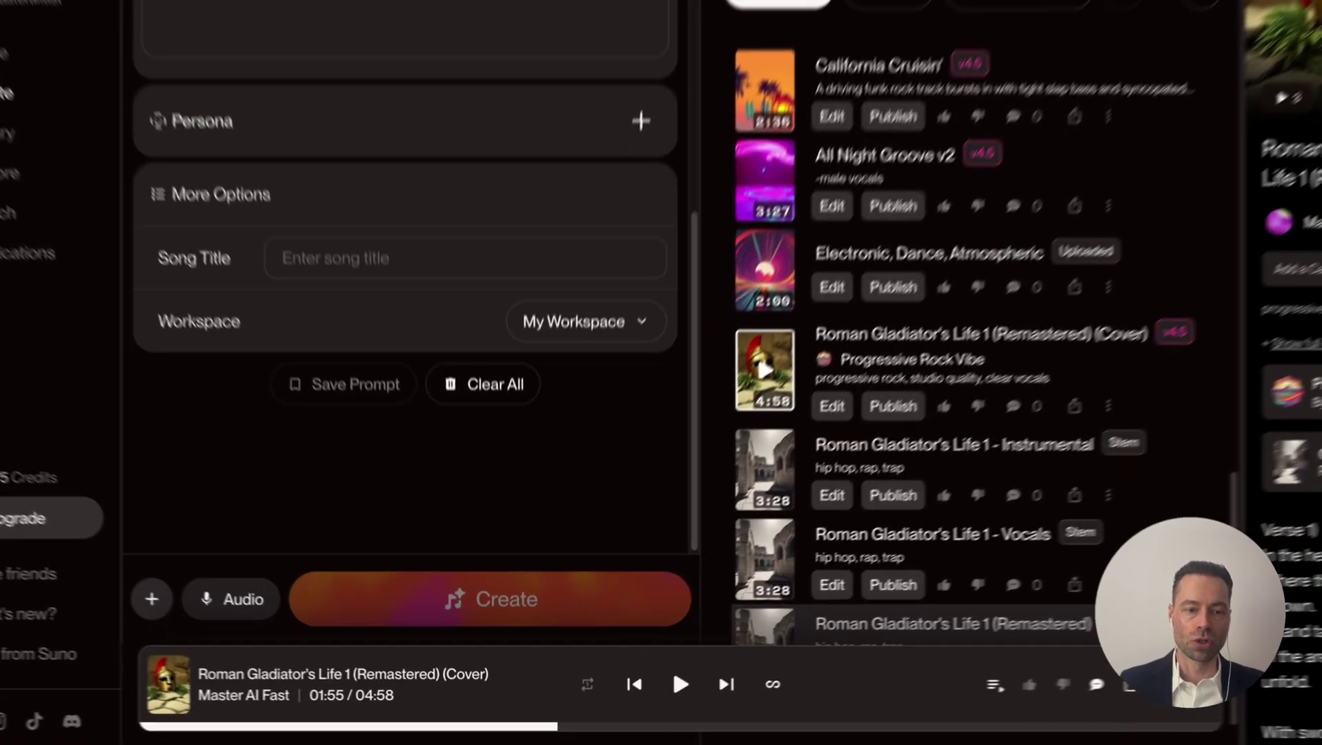
# View the options for adding prompts, audio or a persona to the new song, and close them
pyautogui.click(238, 630)
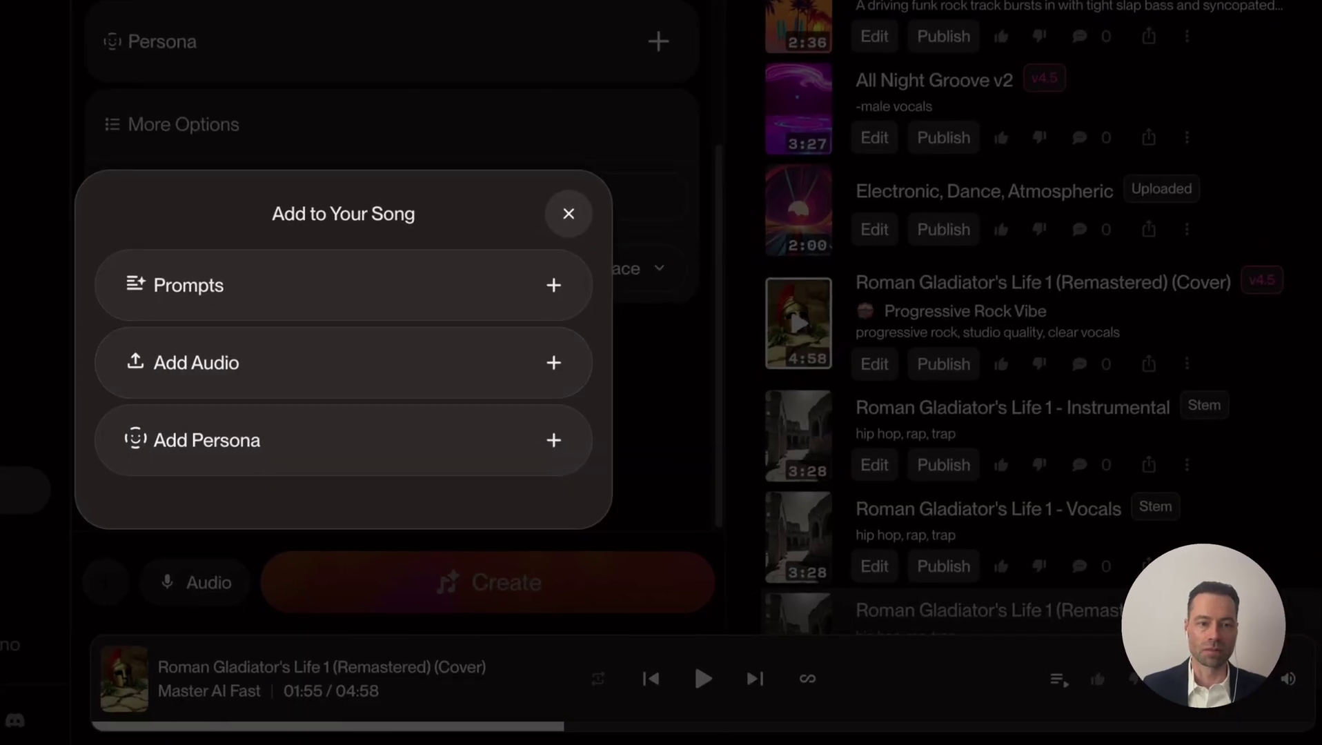
pyautogui.press('Escape')
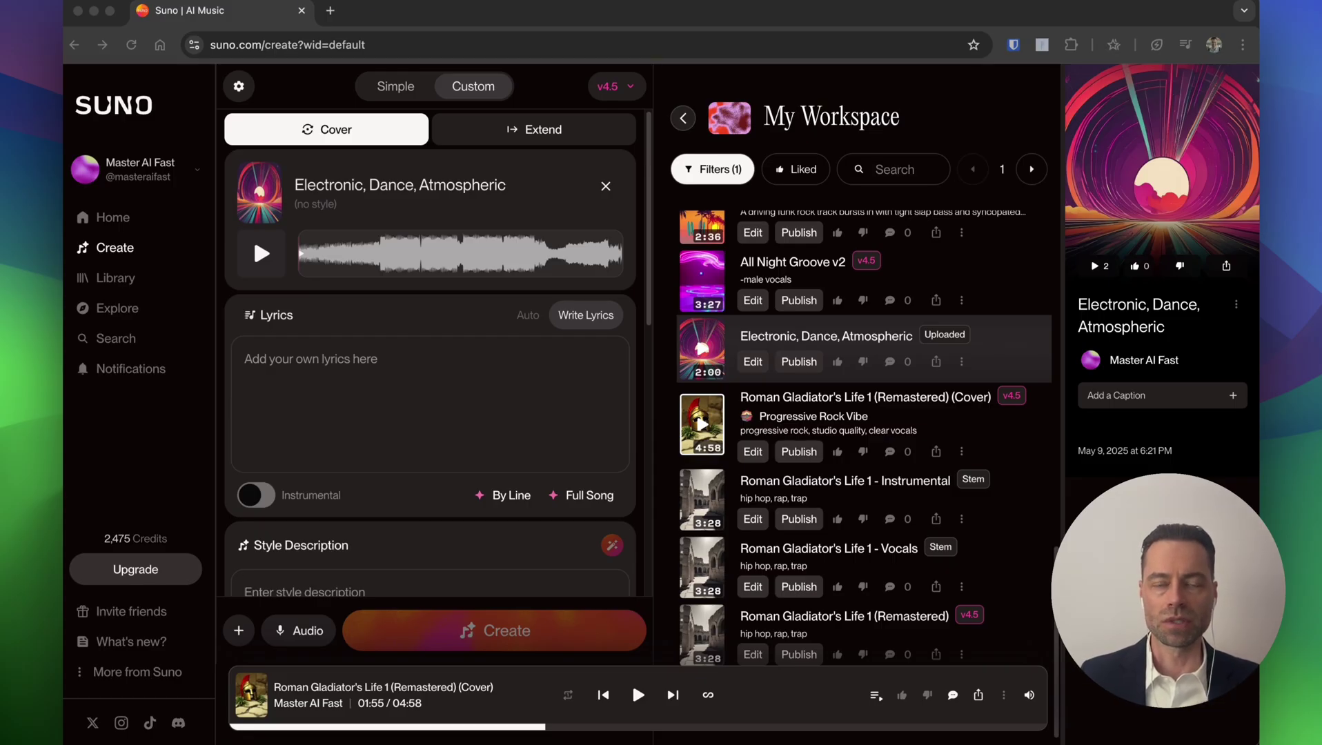
# Play the uploaded Electronic, Dance, Atmospheric audio and the All Night Groove v2 cover to compare them
pyautogui.click(253, 234)
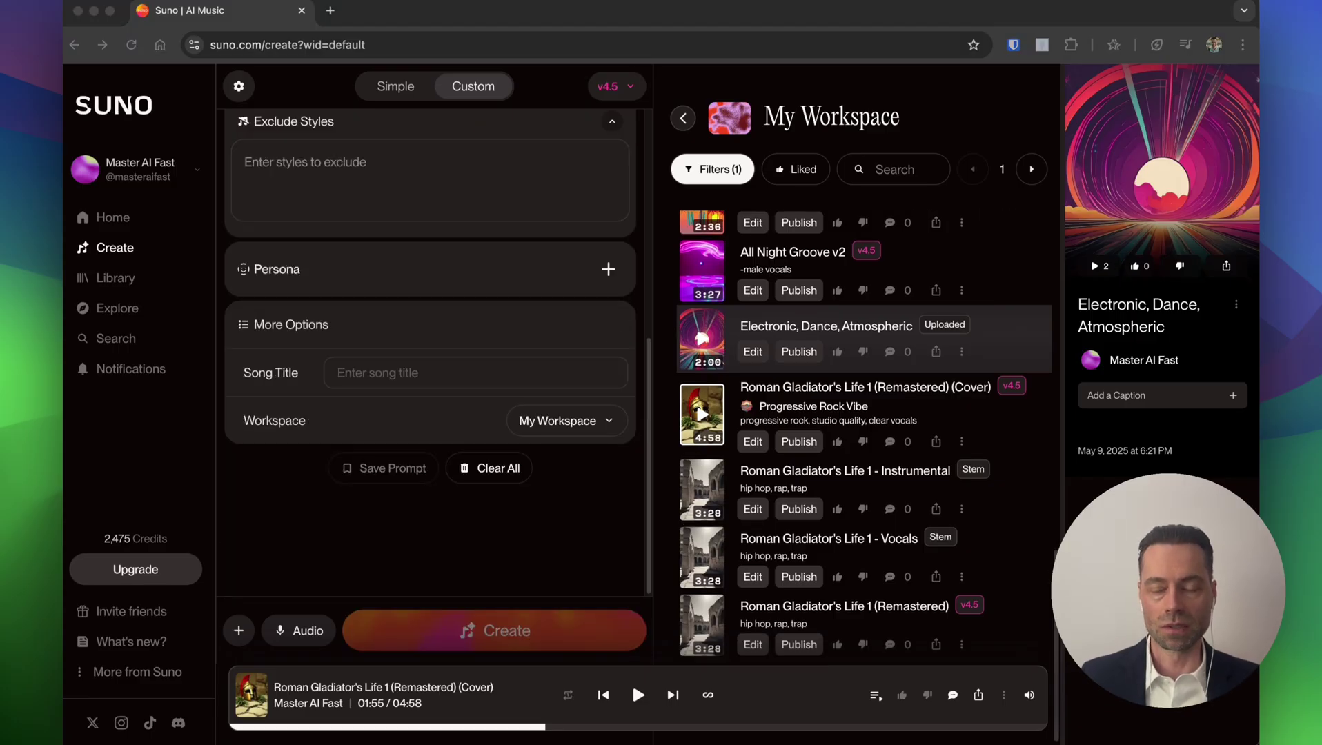
pyautogui.click(702, 271)
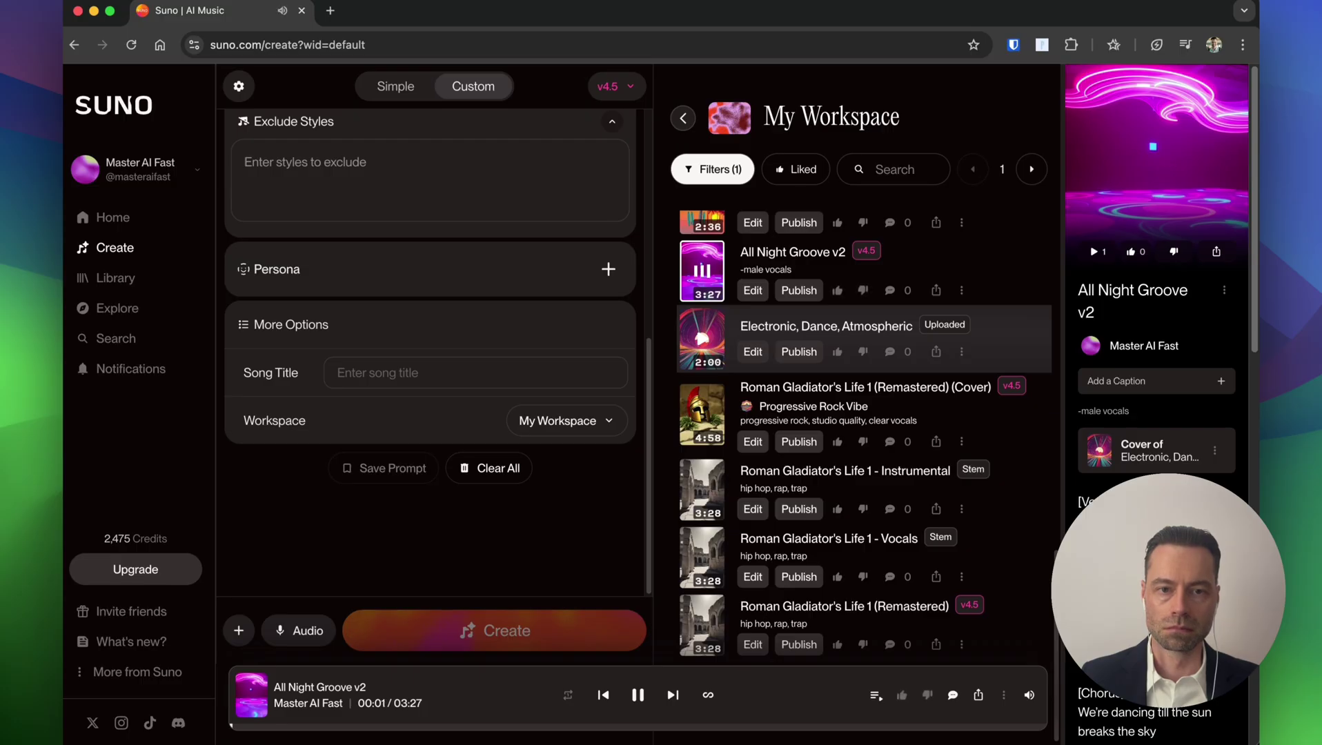